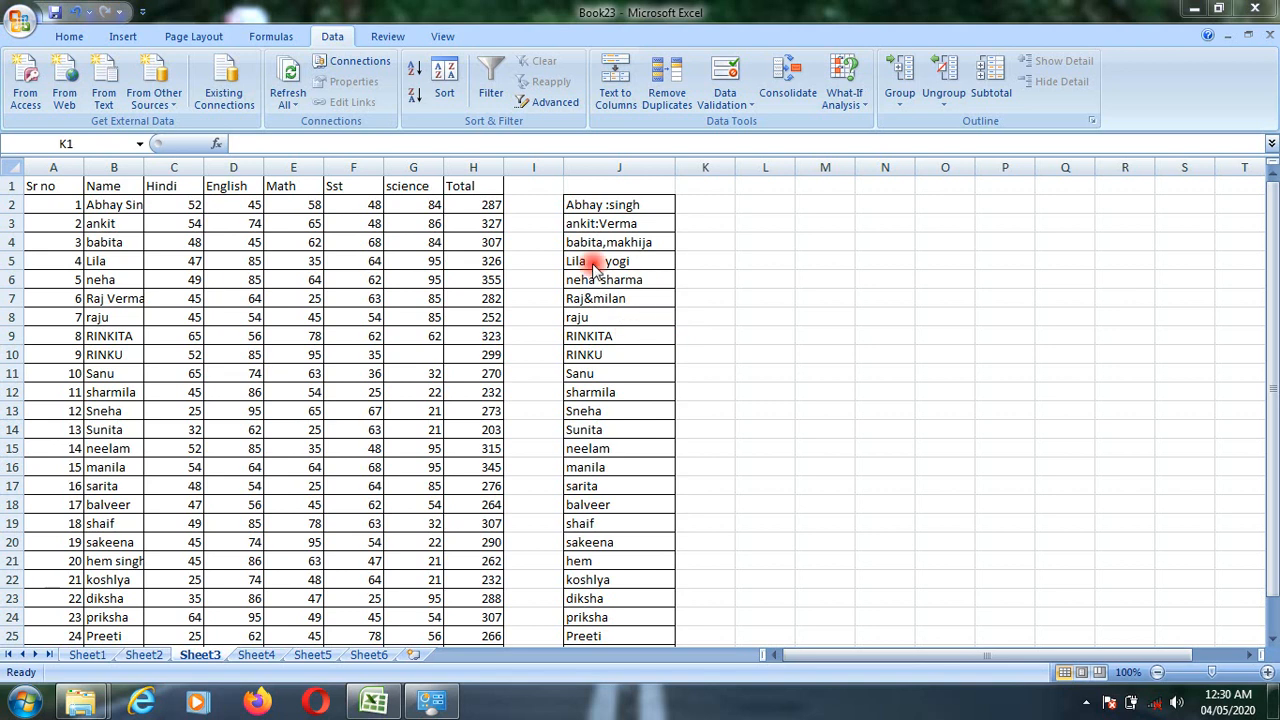
- Examine the separators used between the first and last names in cells J2 to J8
{"action": "key", "text": "ctrl+space"}
{"action": "left_click", "coordinate": [600, 216]}
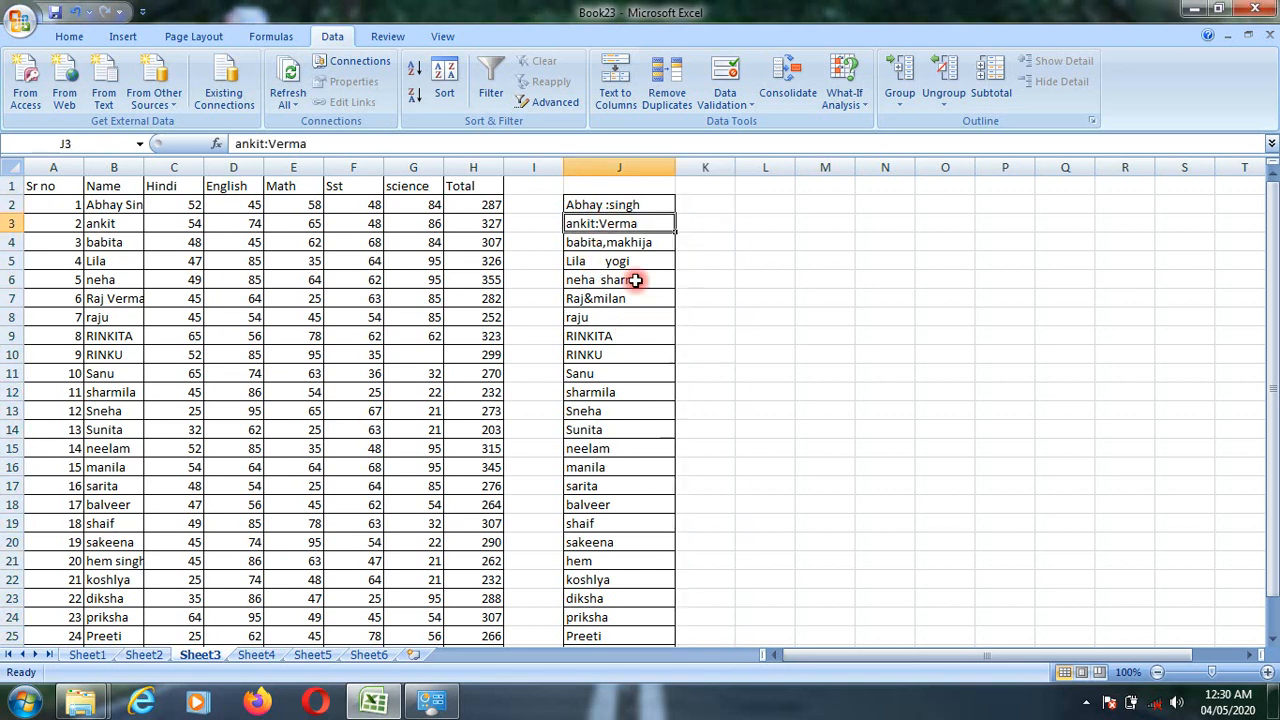
{"action": "left_click", "coordinate": [598, 206]}
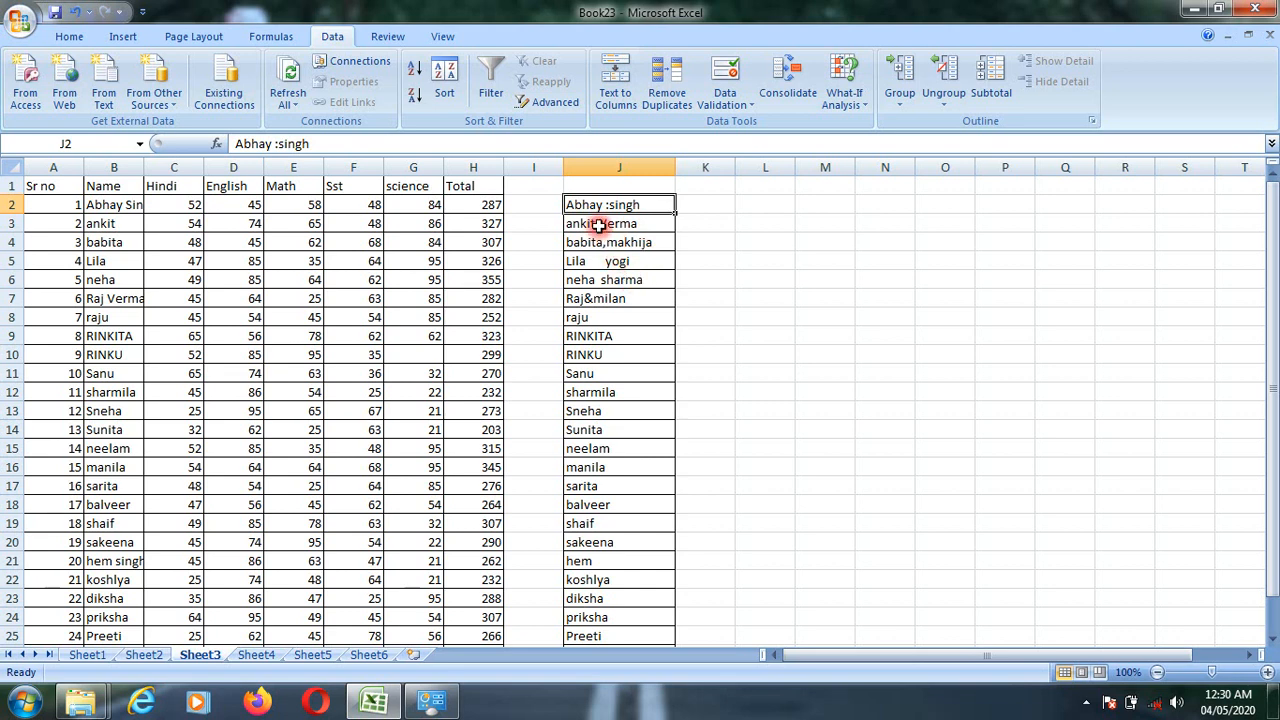
{"action": "left_click", "coordinate": [594, 225]}
{"action": "left_click", "coordinate": [600, 245]}
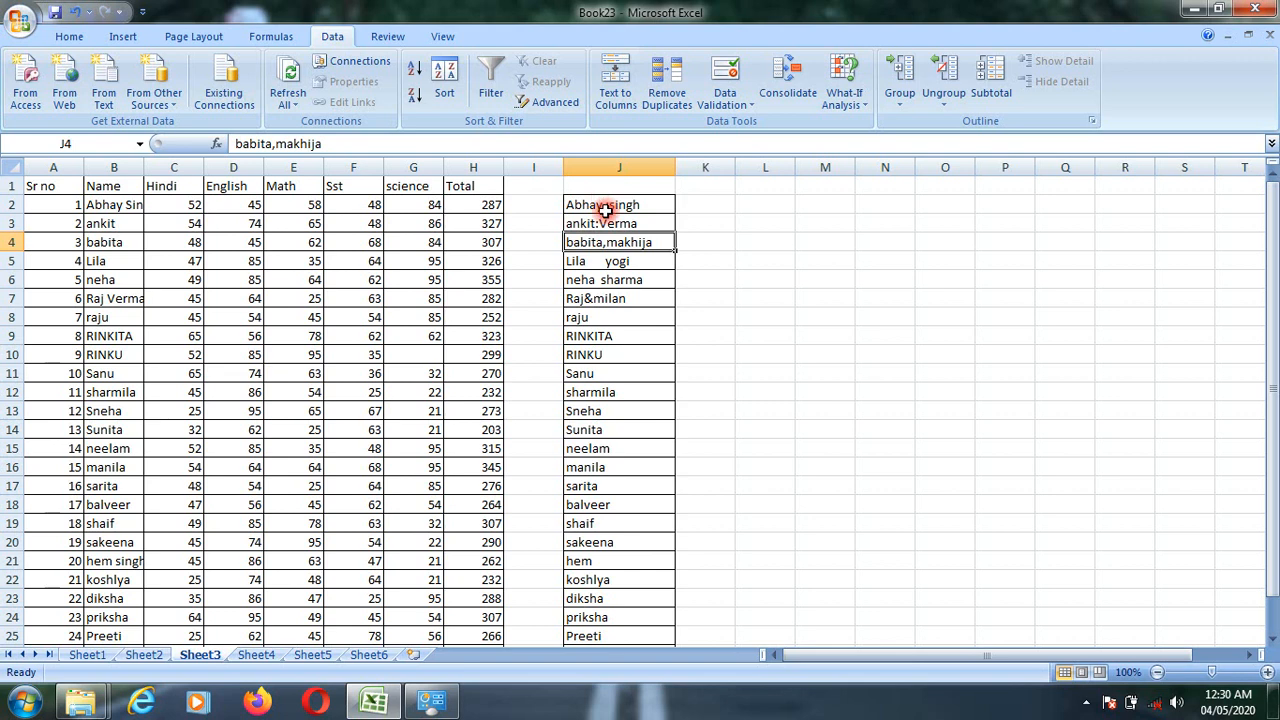
{"action": "left_click_drag", "start_coordinate": [605, 210], "coordinate": [611, 320]}
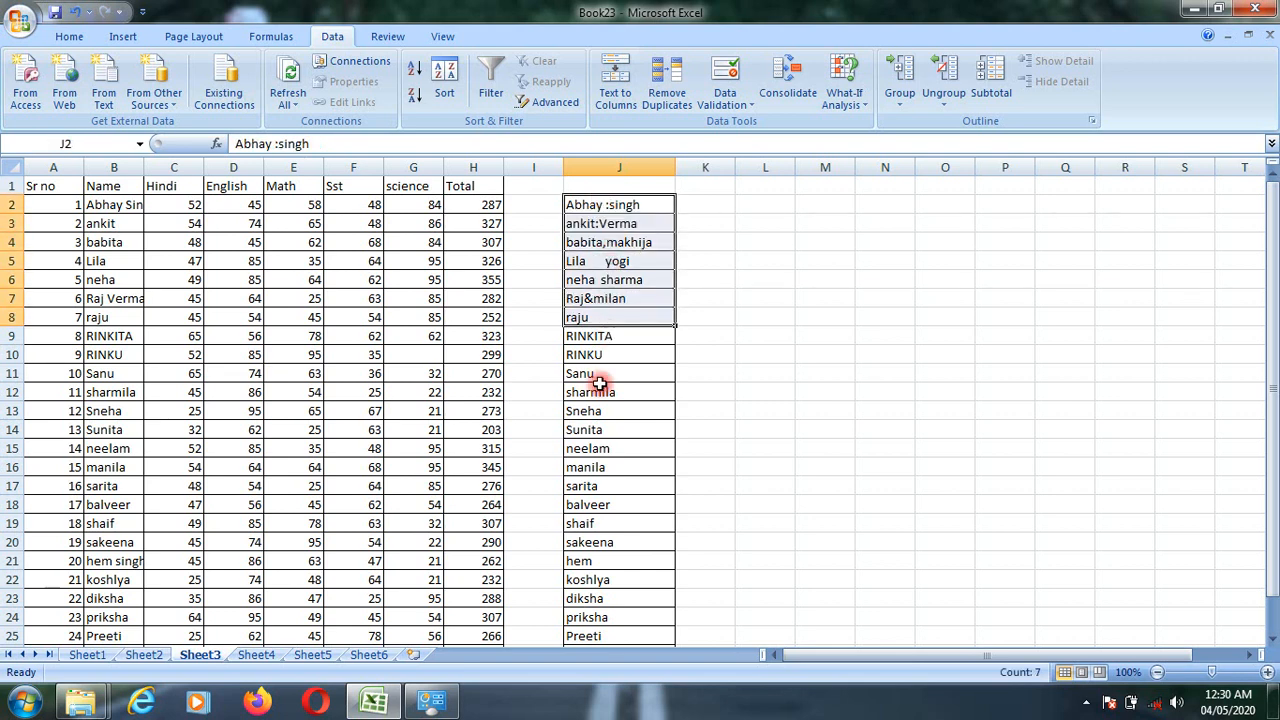
{"action": "left_click", "coordinate": [633, 686]}
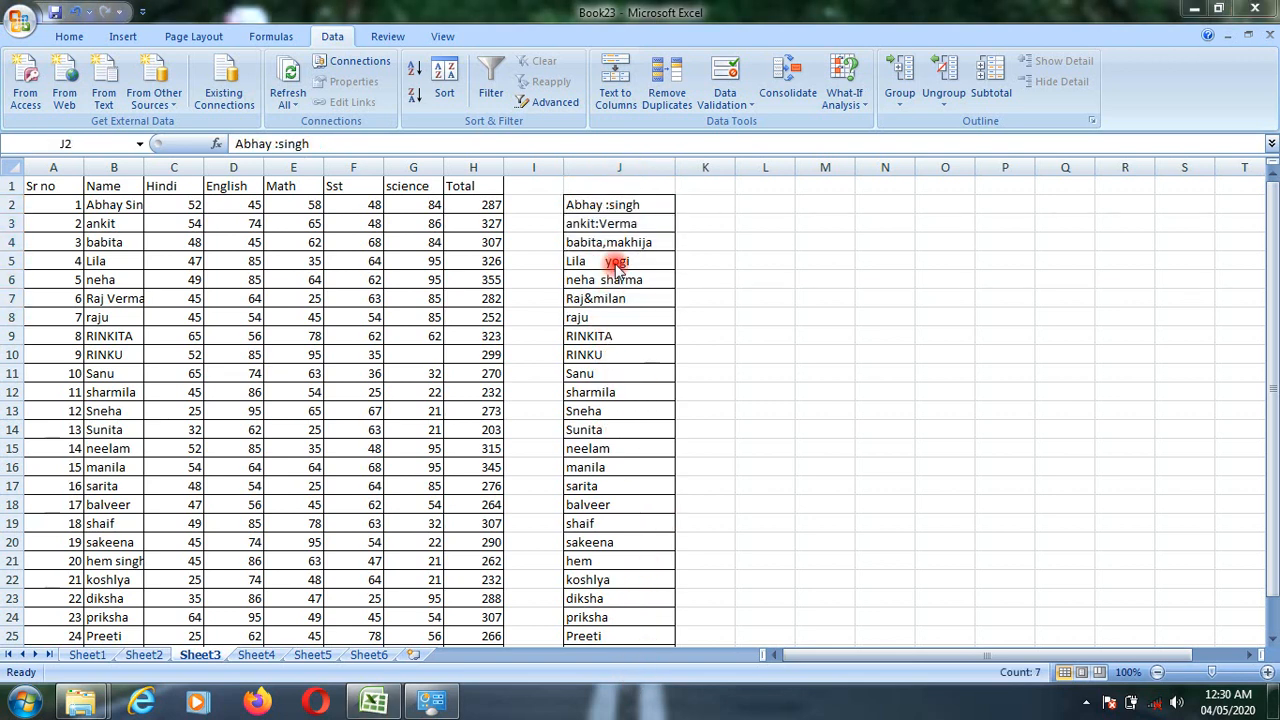
- Start Text to Columns on column J with the Delimited type and review the space-delimited preview
{"action": "left_click", "coordinate": [618, 168]}
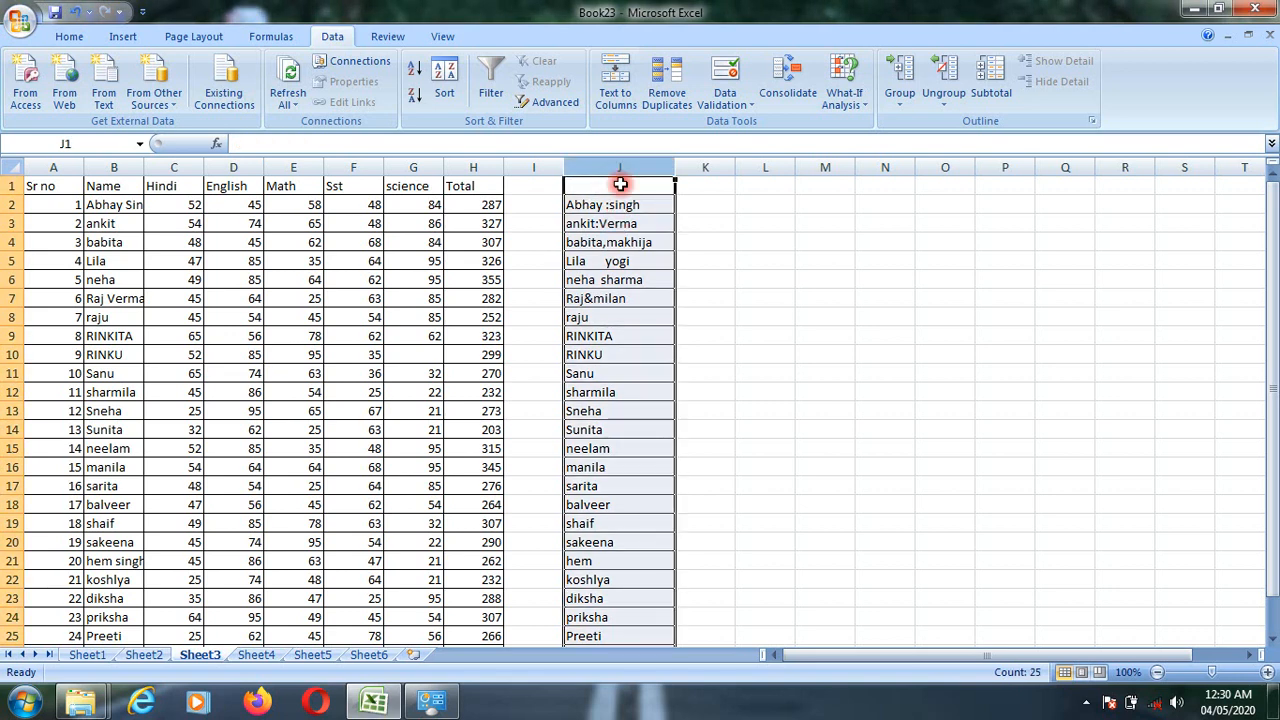
{"action": "left_click", "coordinate": [619, 96]}
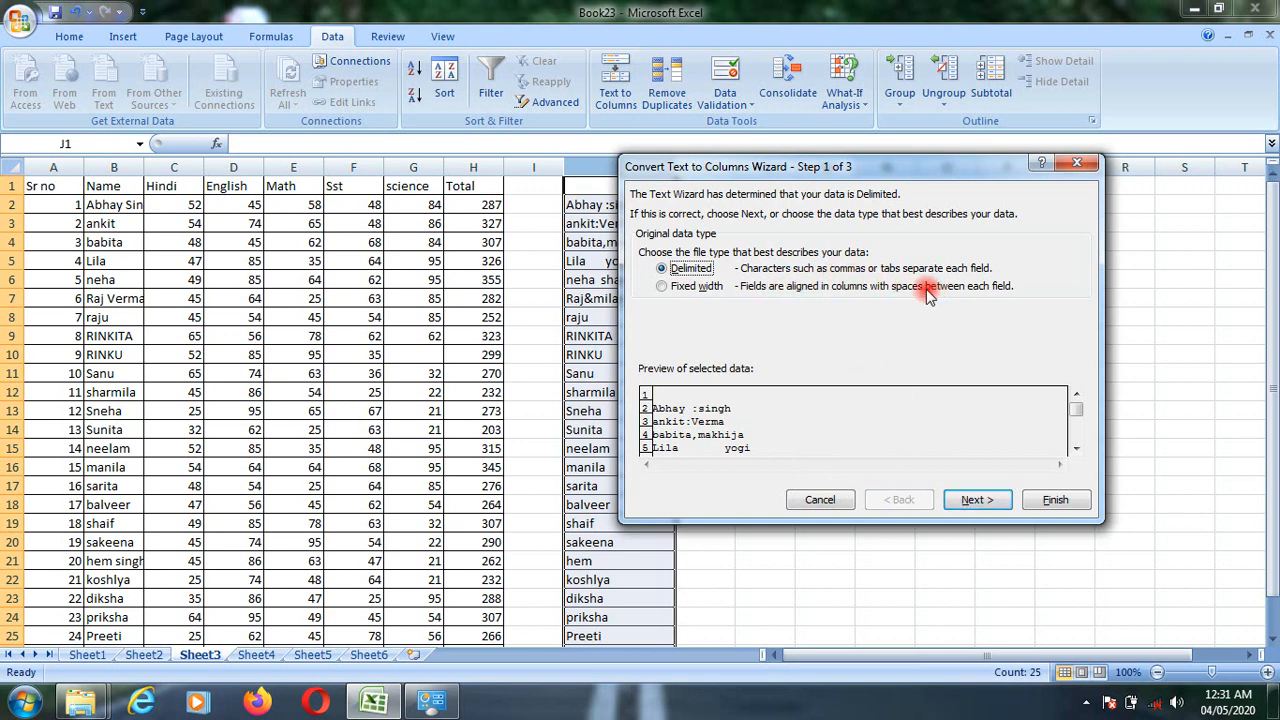
{"action": "left_click", "coordinate": [975, 500]}
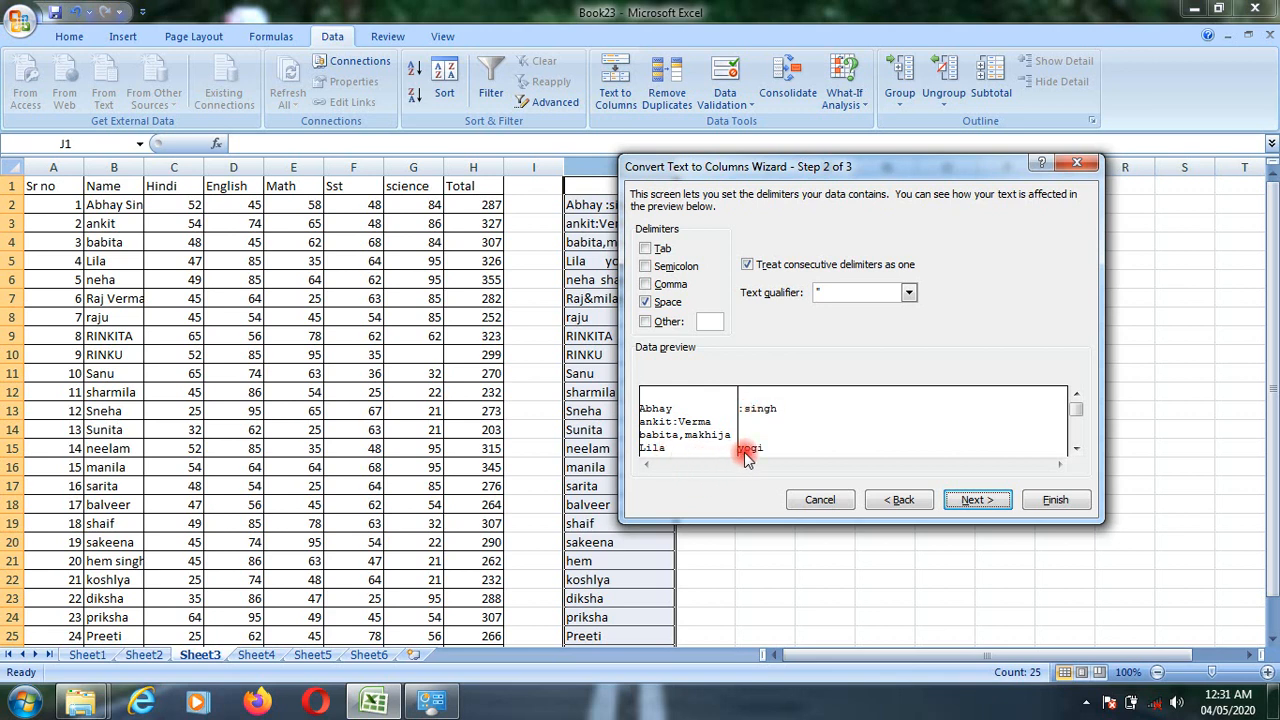
{"action": "left_click", "coordinate": [1076, 452]}
{"action": "left_click", "coordinate": [1076, 452]}
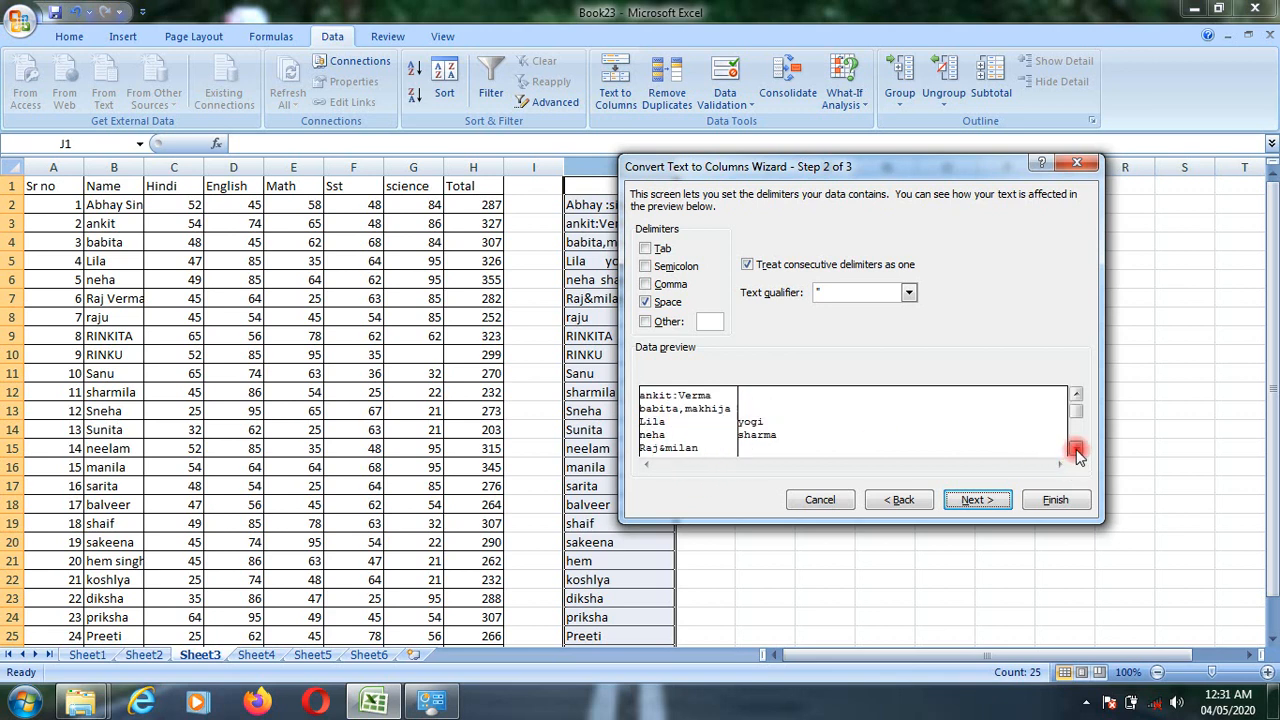
{"action": "left_click", "coordinate": [1076, 450]}
{"action": "left_click", "coordinate": [1076, 450]}
{"action": "left_click", "coordinate": [1076, 450]}
{"action": "left_click", "coordinate": [1076, 450]}
{"action": "left_click", "coordinate": [1076, 450]}
{"action": "left_click", "coordinate": [1076, 450]}
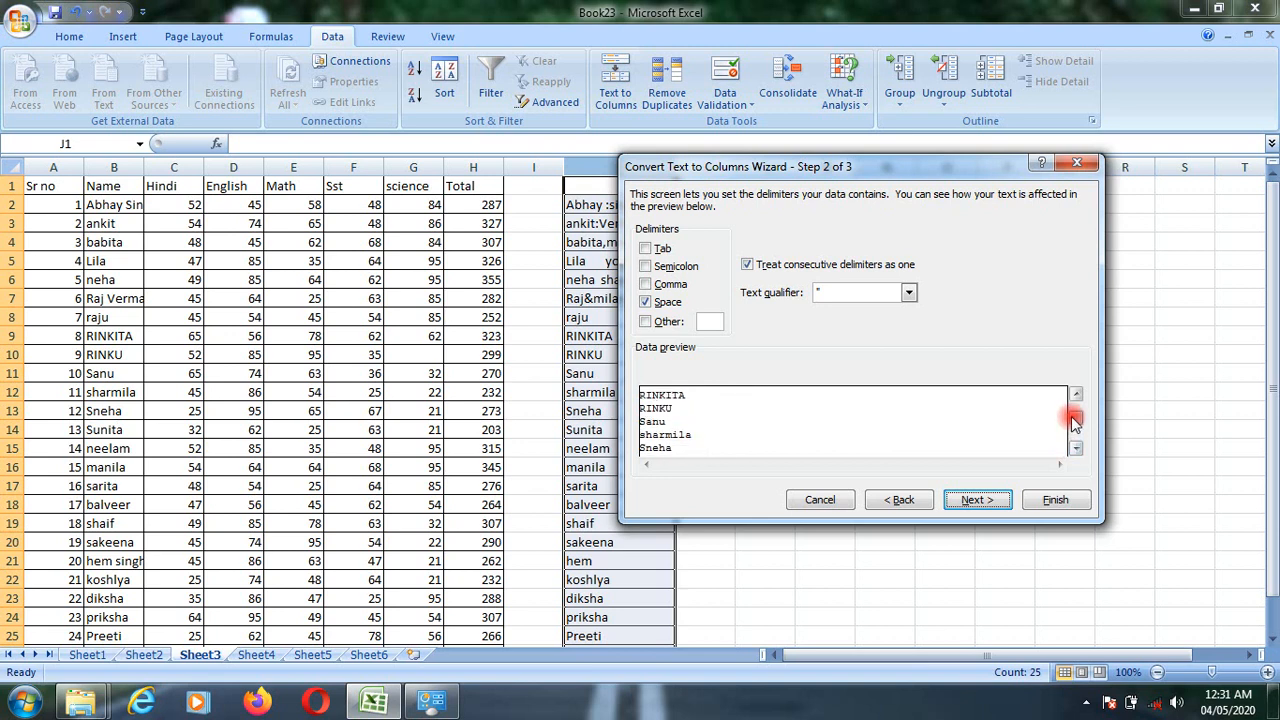
{"action": "left_click_drag", "start_coordinate": [1073, 420], "coordinate": [1069, 391]}
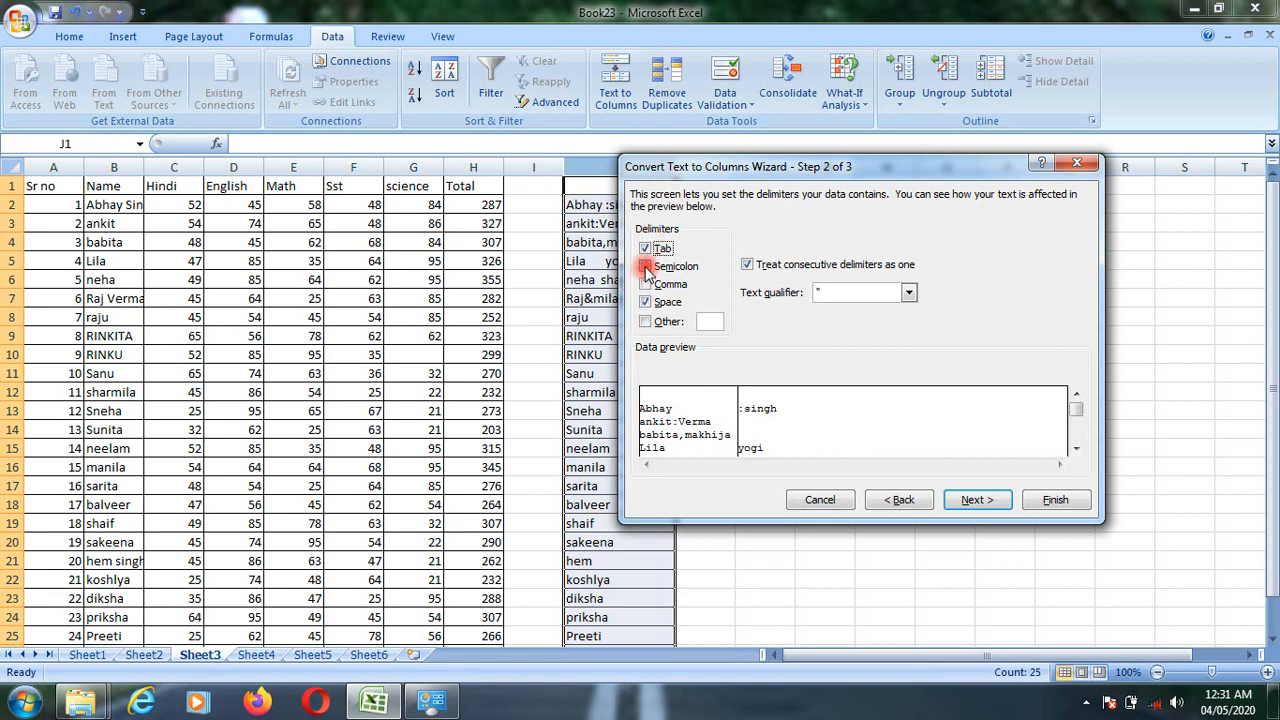
- Add Semicolon to the delimiters with Tab left off, and check the resulting split in the data preview
{"action": "left_click", "coordinate": [646, 249]}
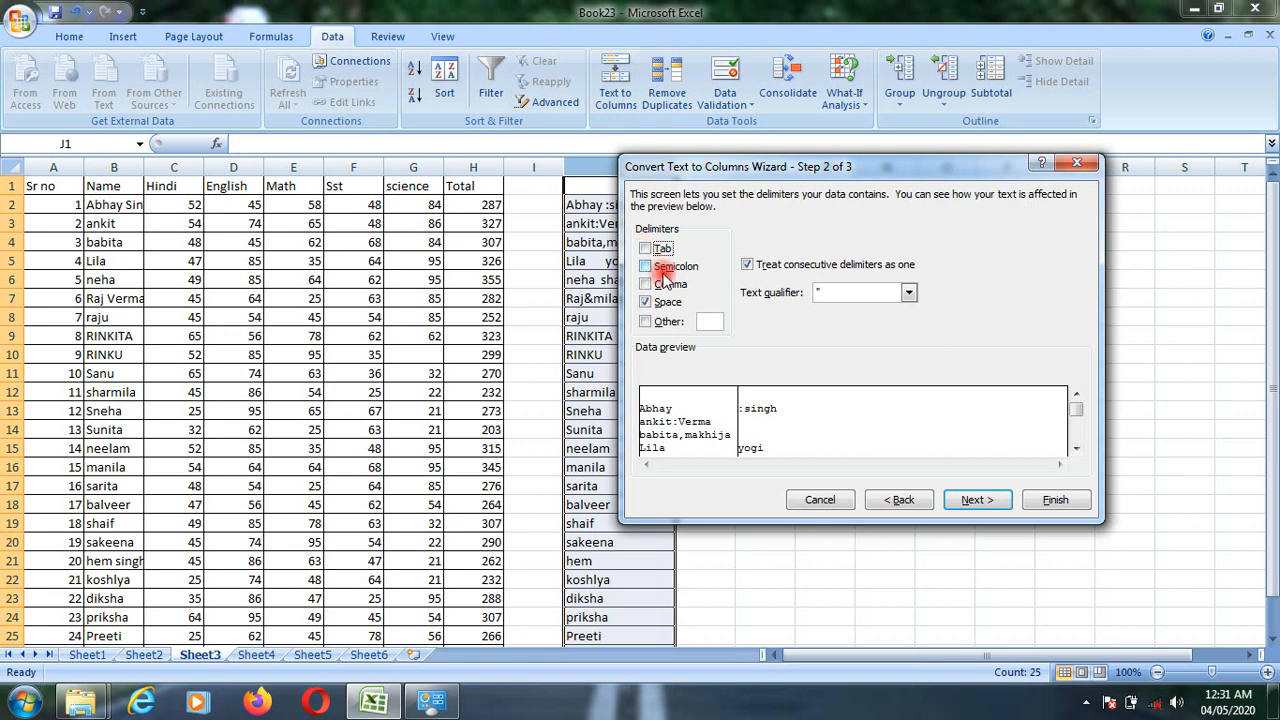
{"action": "left_click", "coordinate": [645, 266]}
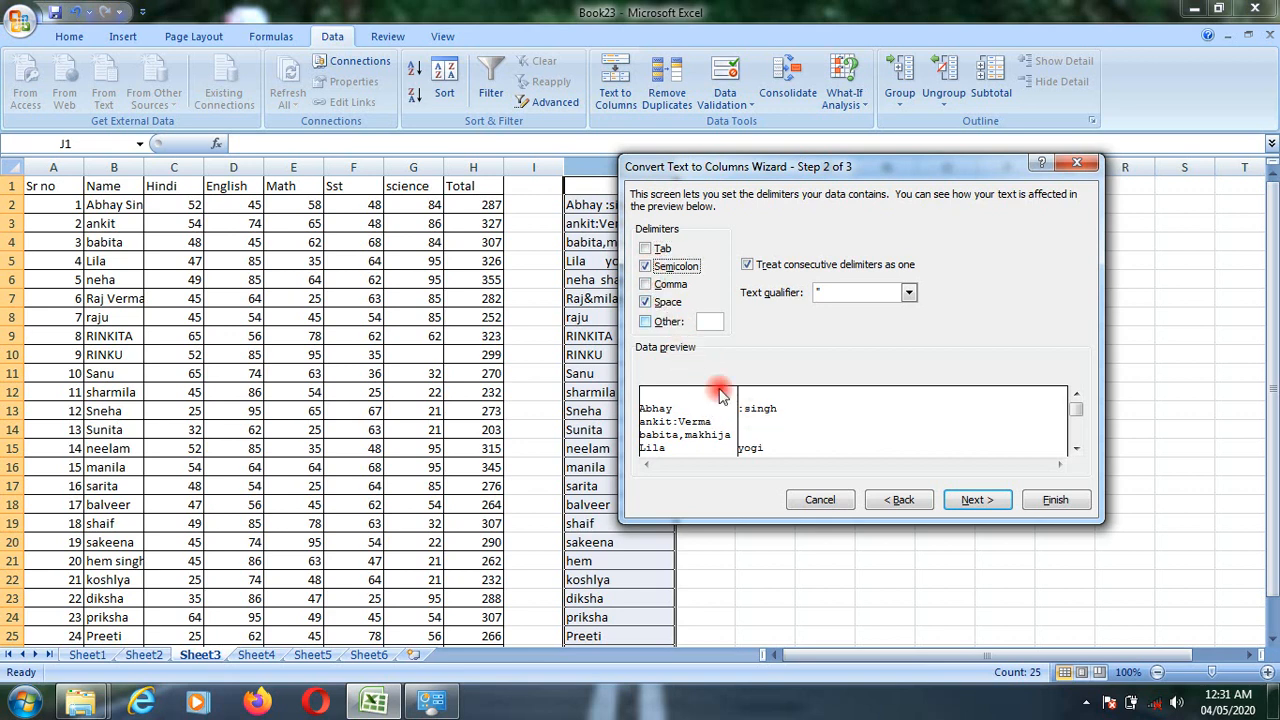
{"action": "left_click", "coordinate": [1076, 450]}
{"action": "left_click", "coordinate": [1076, 450]}
{"action": "left_click", "coordinate": [1076, 450]}
{"action": "left_click", "coordinate": [1076, 450]}
{"action": "left_click", "coordinate": [1076, 450]}
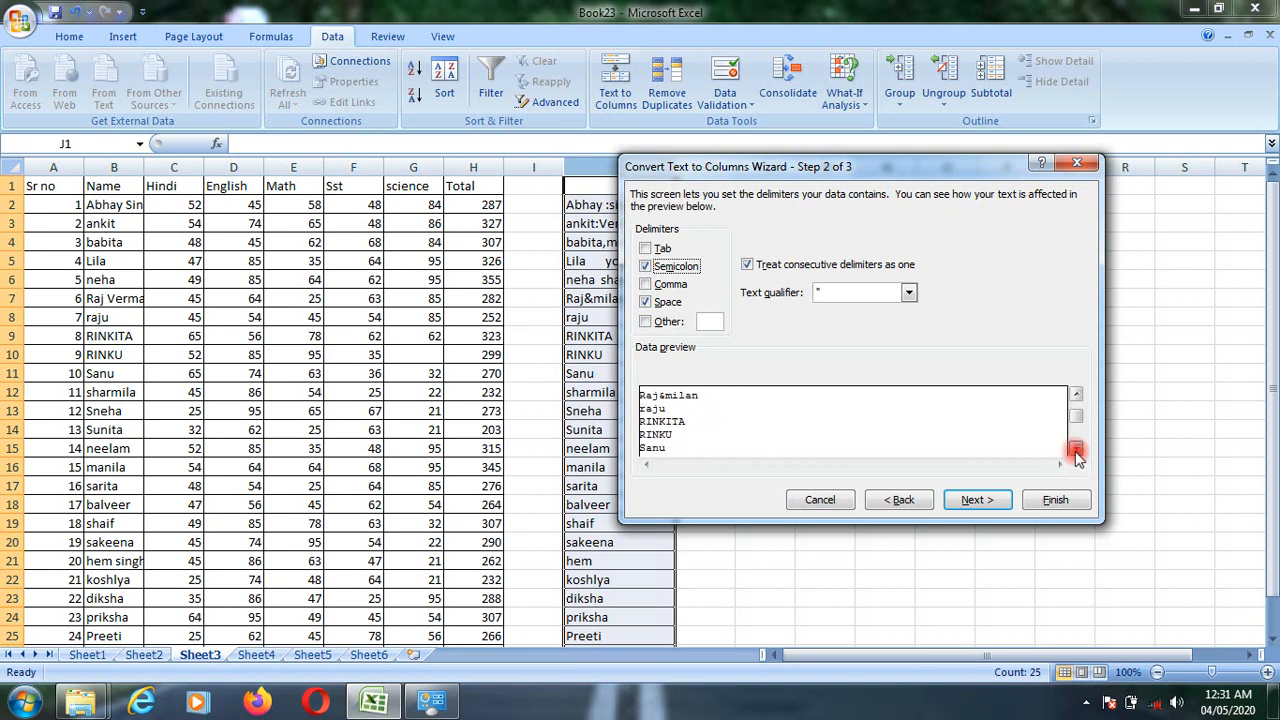
{"action": "left_click", "coordinate": [1076, 450]}
{"action": "left_click", "coordinate": [1076, 450]}
{"action": "left_click", "coordinate": [1076, 450]}
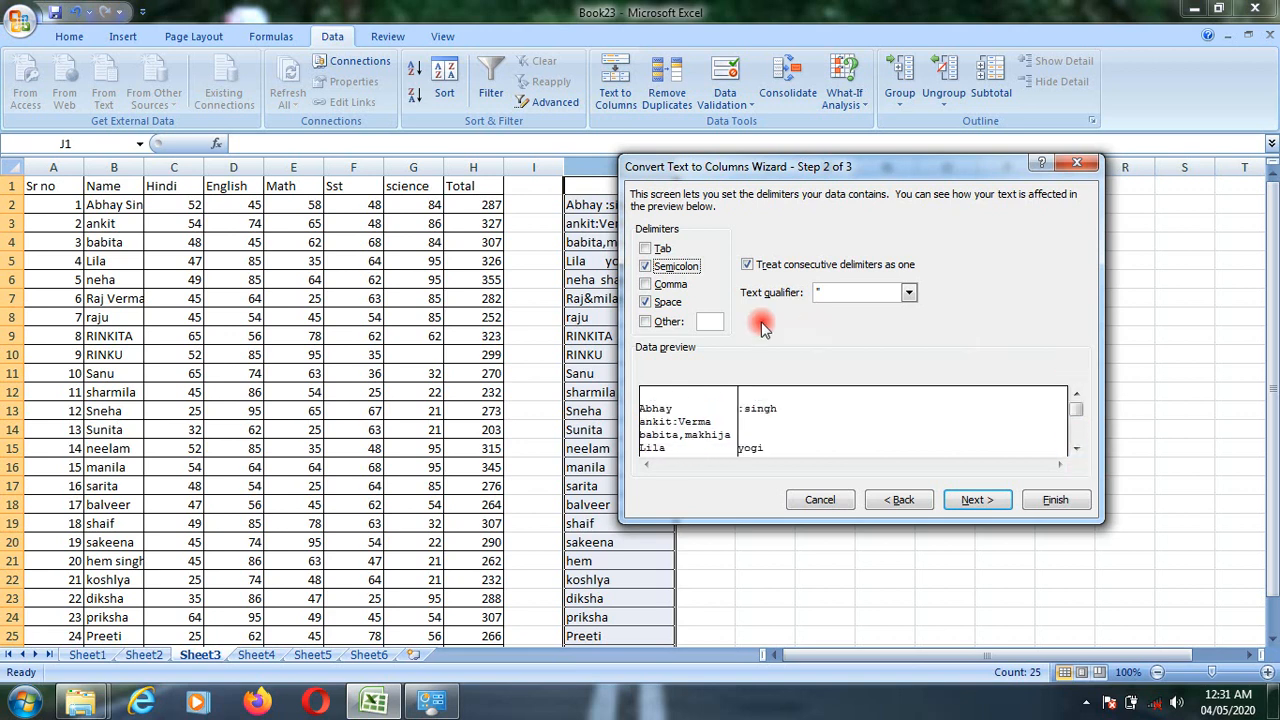
- Add Comma as a delimiter and check how the names split in the data preview
{"action": "left_click", "coordinate": [670, 285]}
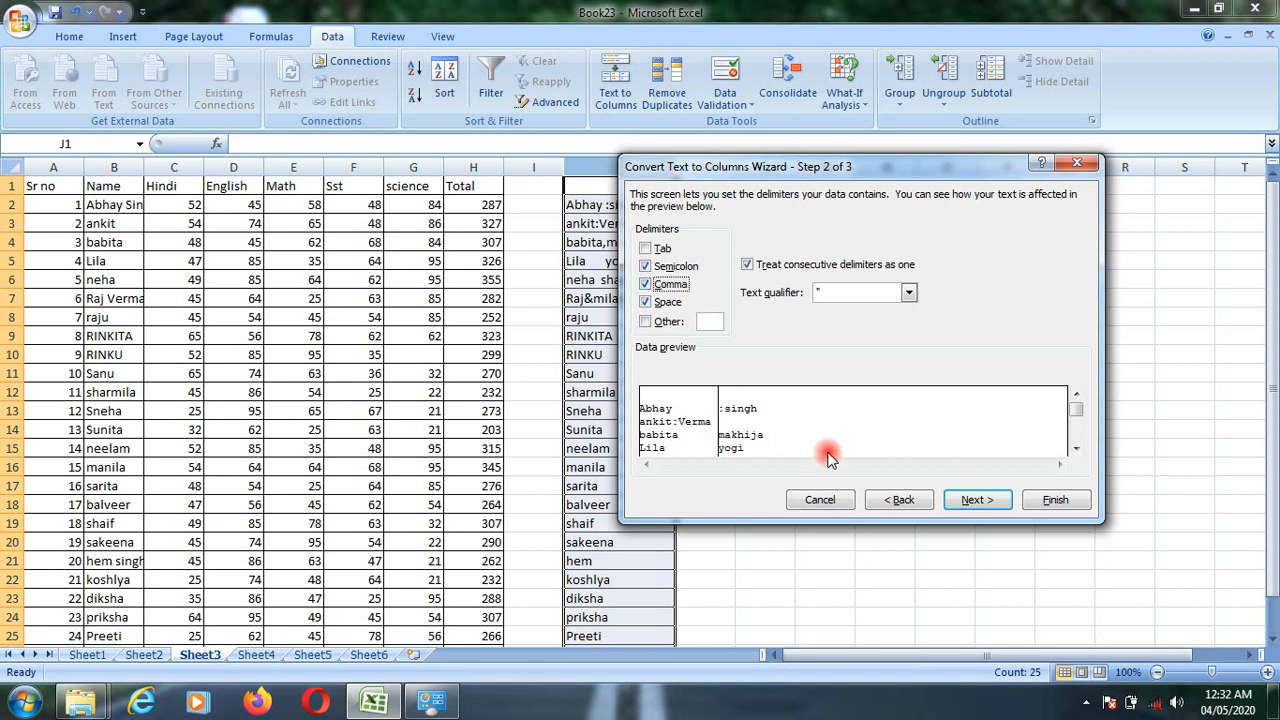
{"action": "left_click", "coordinate": [1075, 449]}
{"action": "left_click", "coordinate": [1075, 449]}
{"action": "left_click", "coordinate": [1075, 449]}
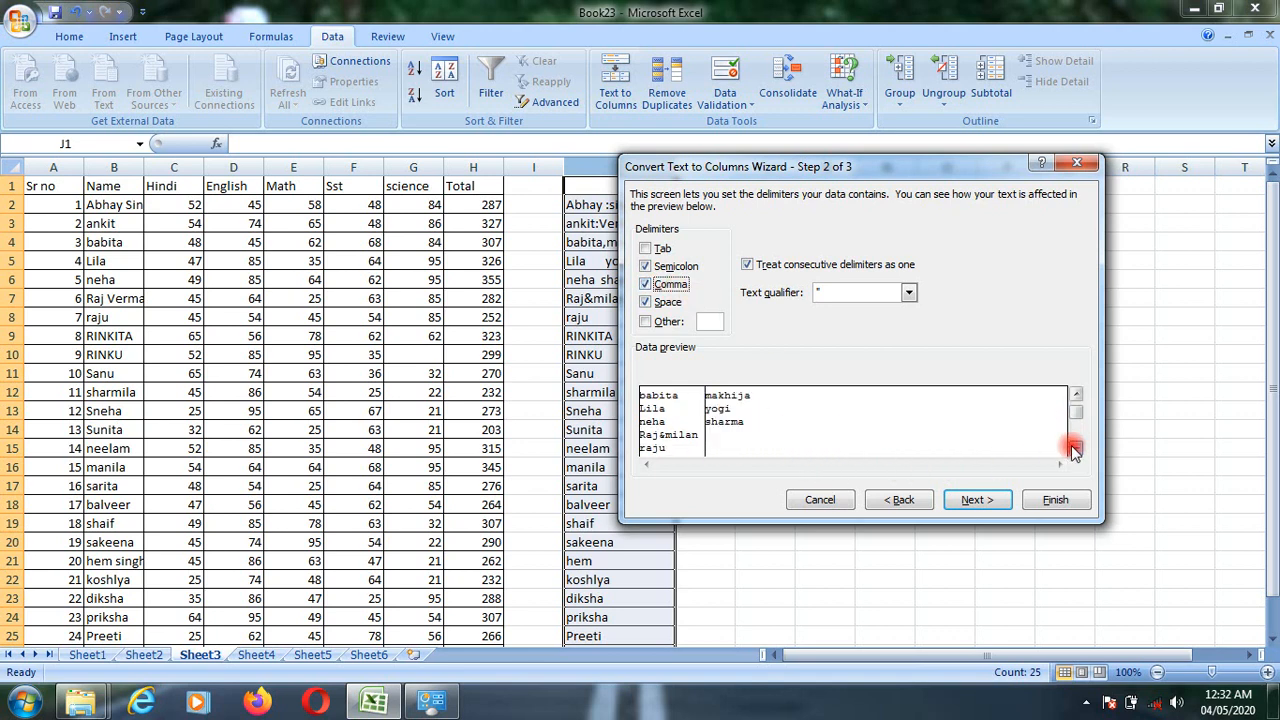
- Enable a custom delimiter, set it to &, and check the remaining rows of the preview
{"action": "left_click", "coordinate": [652, 322]}
{"action": "left_click", "coordinate": [703, 321]}
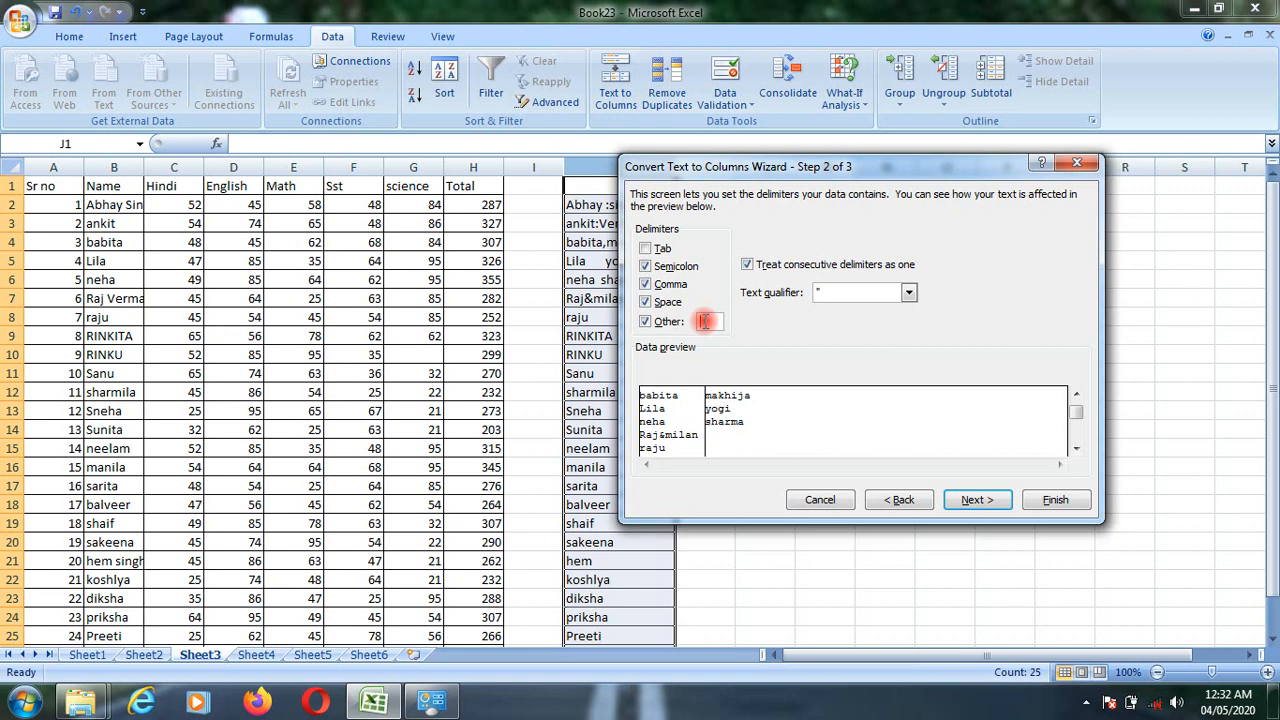
{"action": "type", "text": "&"}
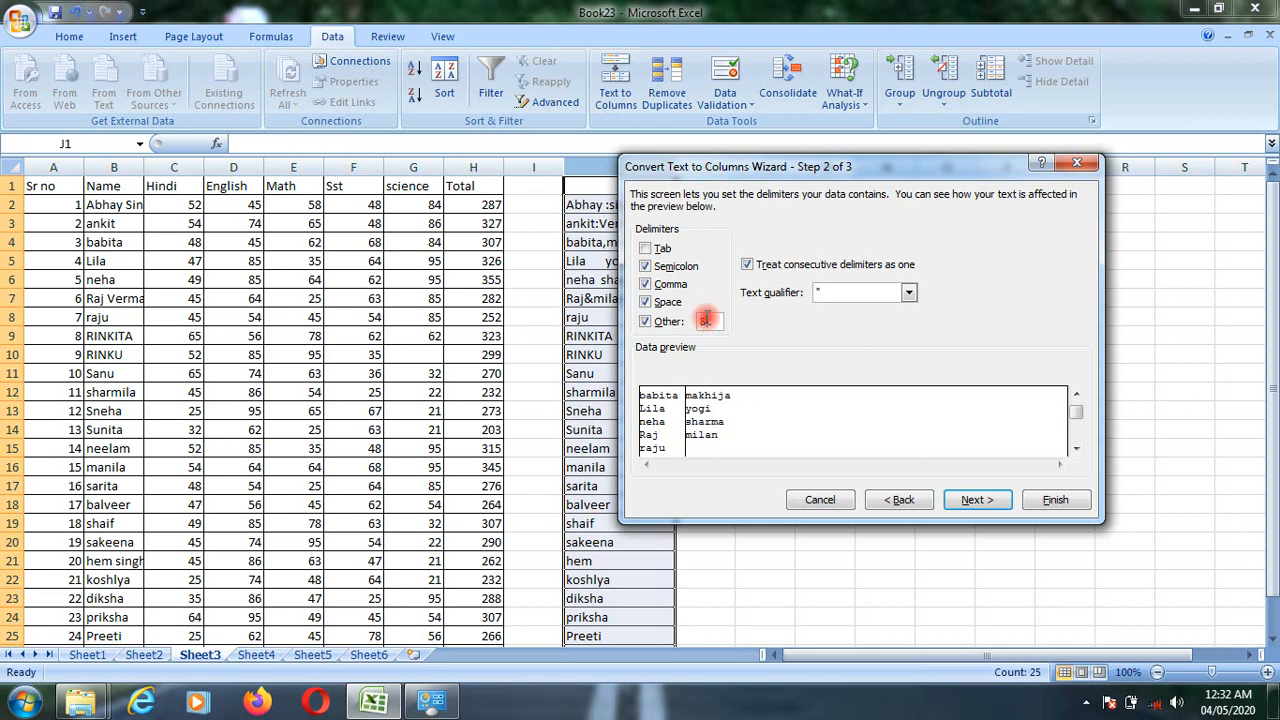
{"action": "left_click", "coordinate": [1076, 450]}
{"action": "left_click", "coordinate": [1077, 452]}
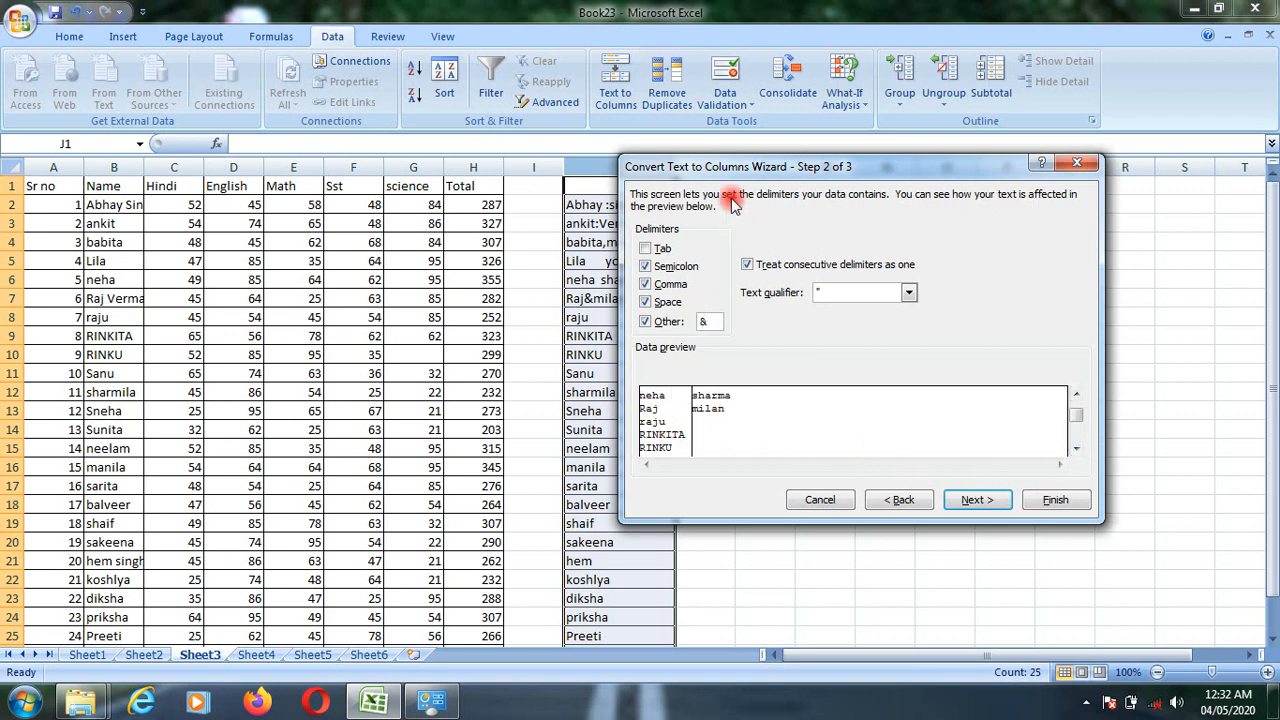
- Compare the split preview with the source names in column J and cancel the wizard
{"action": "left_click_drag", "start_coordinate": [733, 176], "coordinate": [851, 157]}
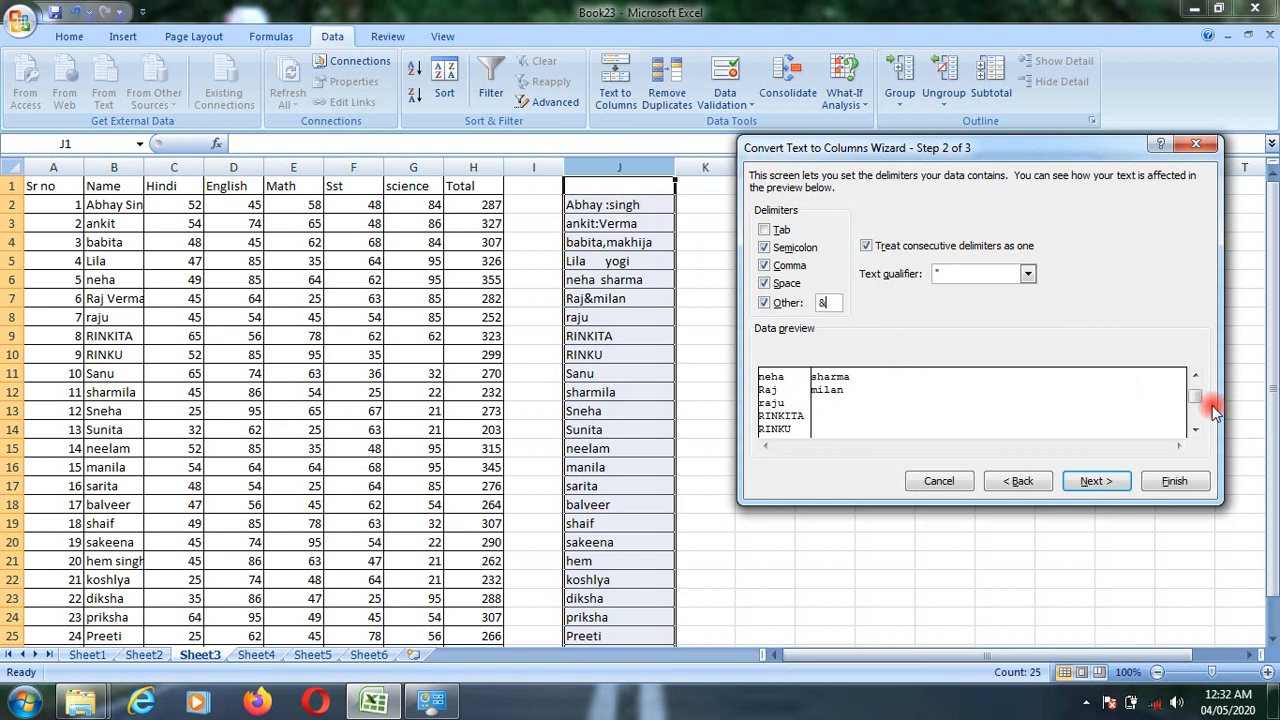
{"action": "left_click_drag", "start_coordinate": [1196, 395], "coordinate": [1198, 378]}
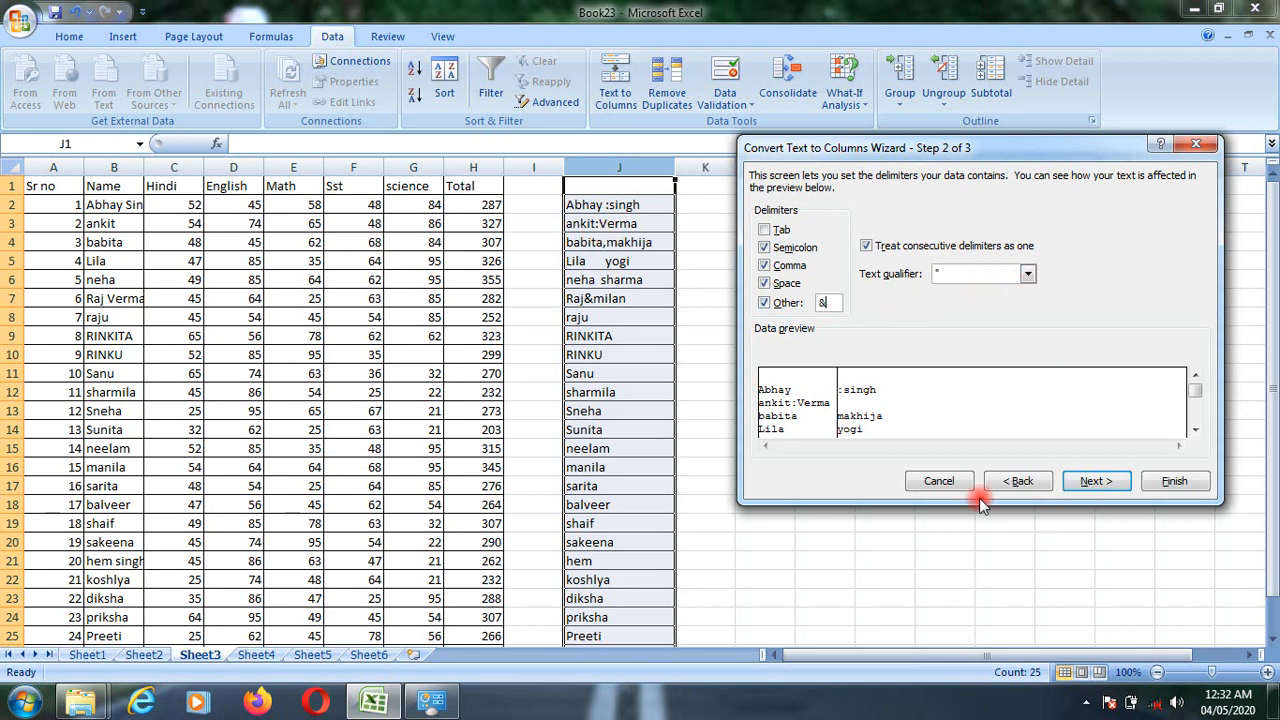
{"action": "left_click", "coordinate": [940, 482]}
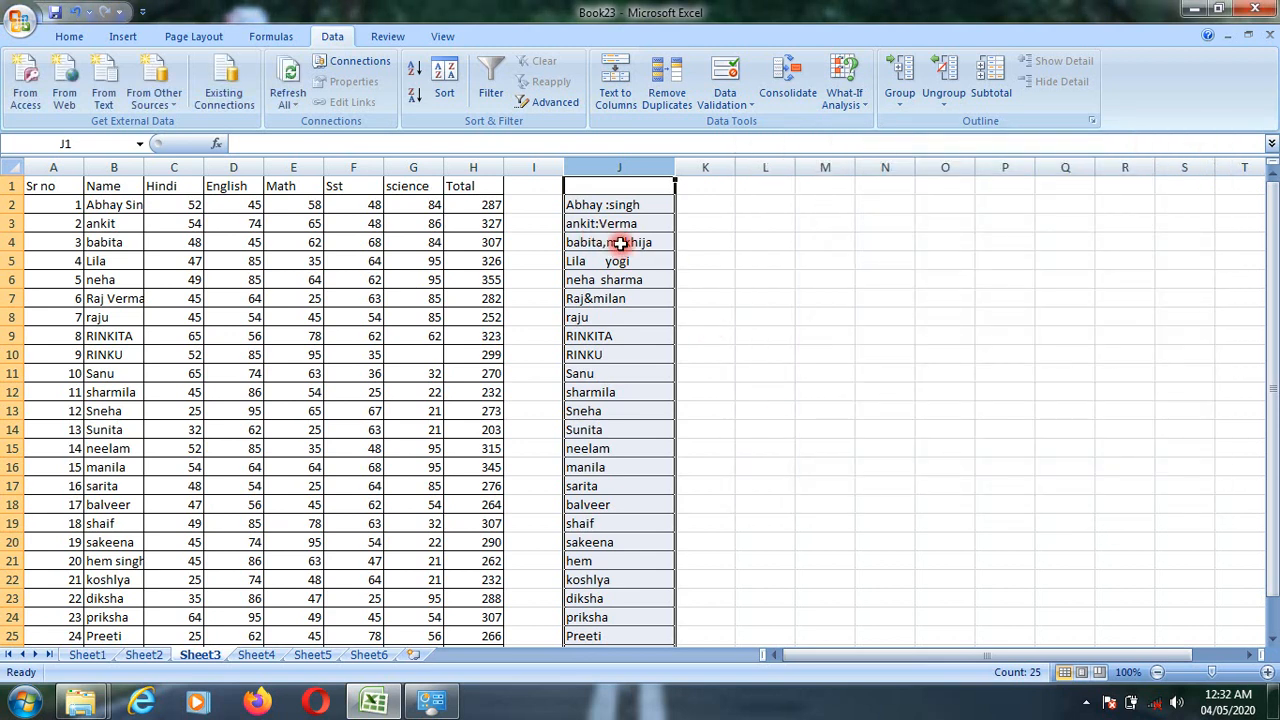
- Replace the colon between the two names in cell J3 with a semicolon
{"action": "left_click", "coordinate": [620, 244]}
{"action": "double_click", "coordinate": [599, 223]}
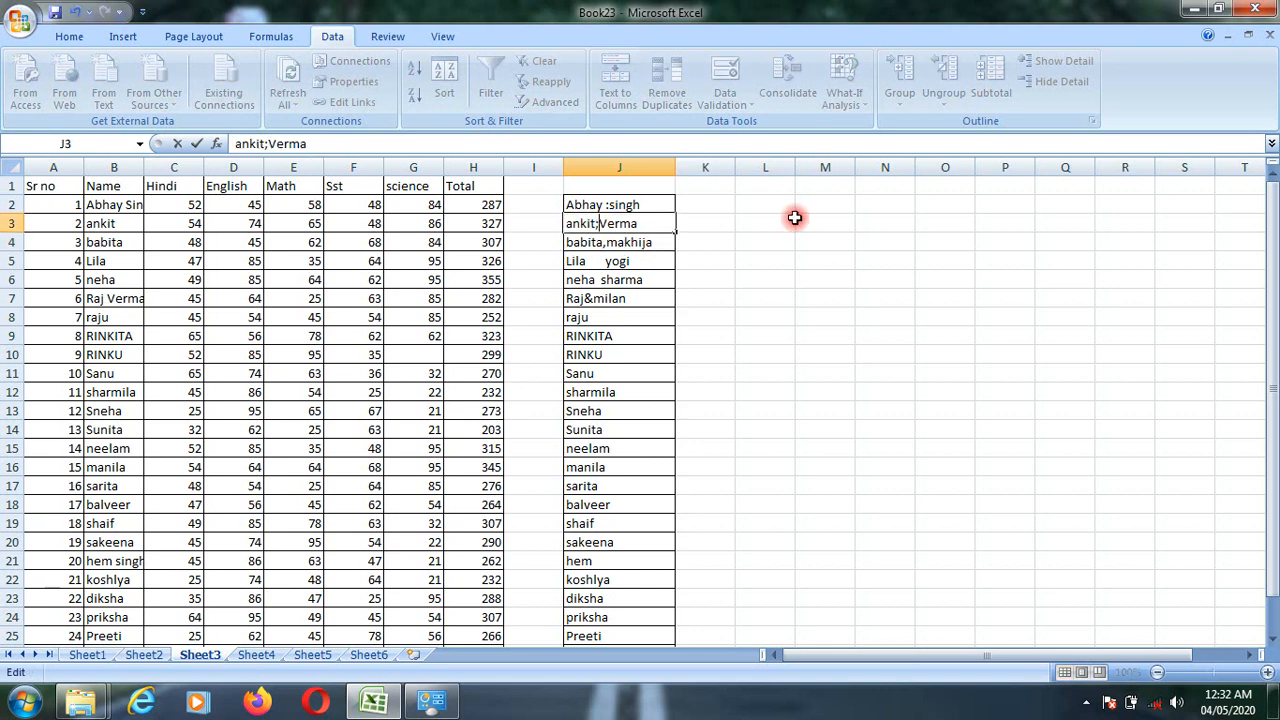
{"action": "left_click", "coordinate": [766, 320]}
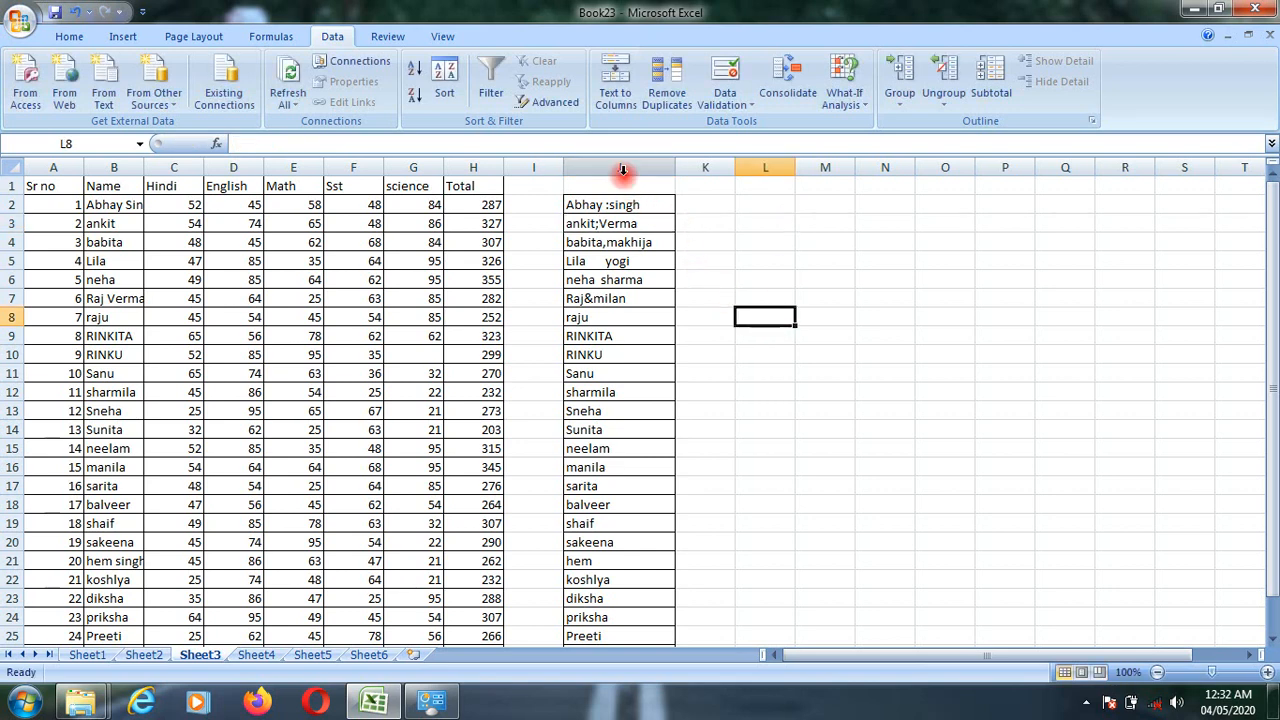
- Rerun Text to Columns on column J as delimited data, review the split with the retained delimiters, and proceed to the column format settings
{"action": "left_click", "coordinate": [622, 170]}
{"action": "left_click", "coordinate": [615, 95]}
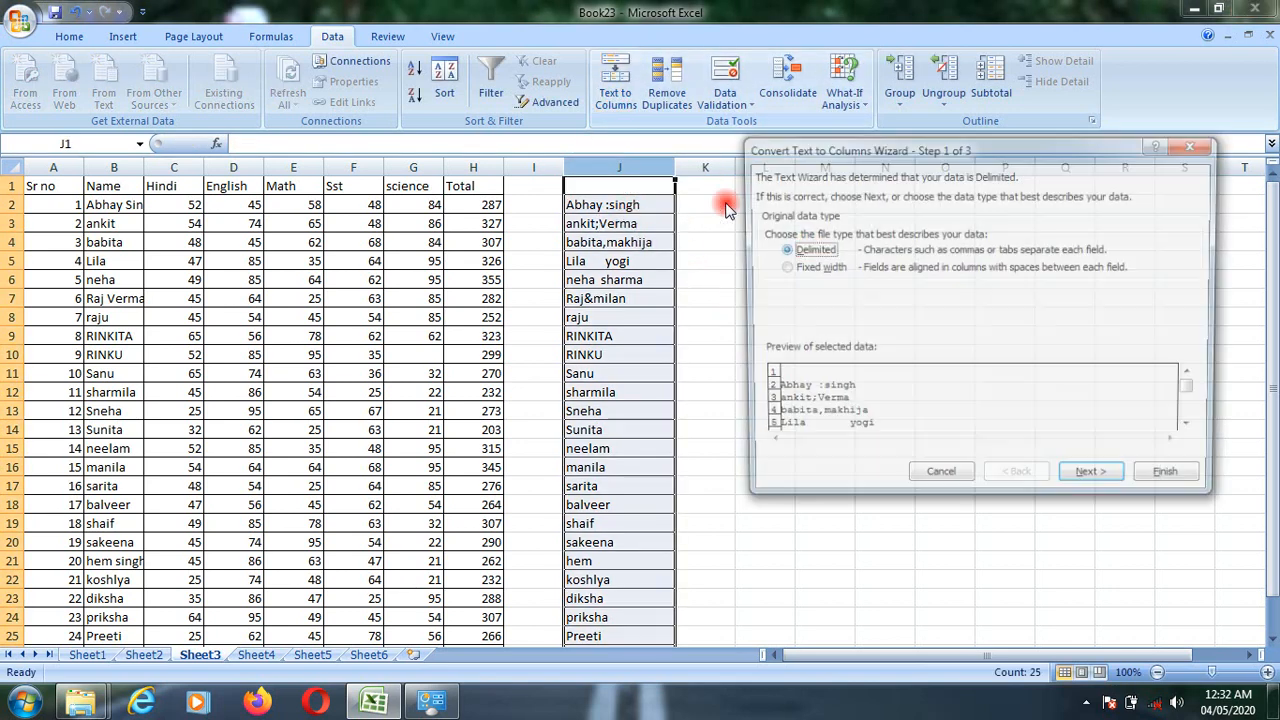
{"action": "left_click", "coordinate": [1092, 481]}
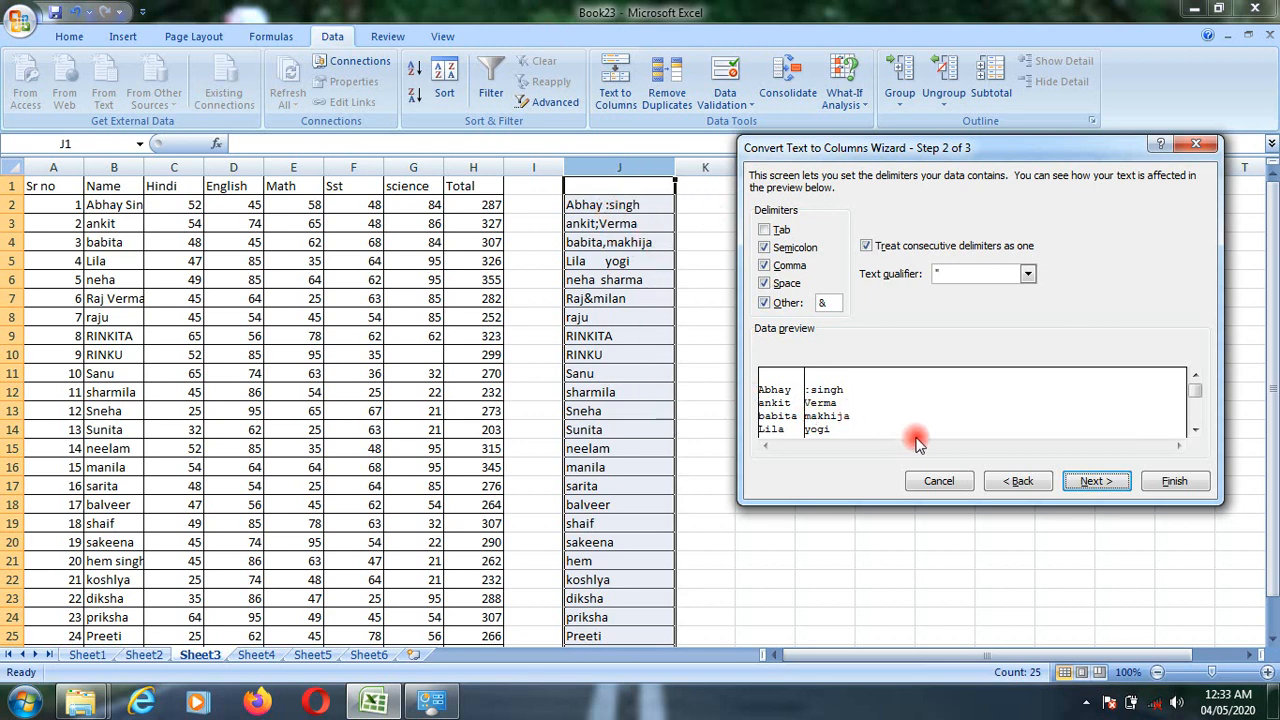
{"action": "left_click", "coordinate": [1195, 430]}
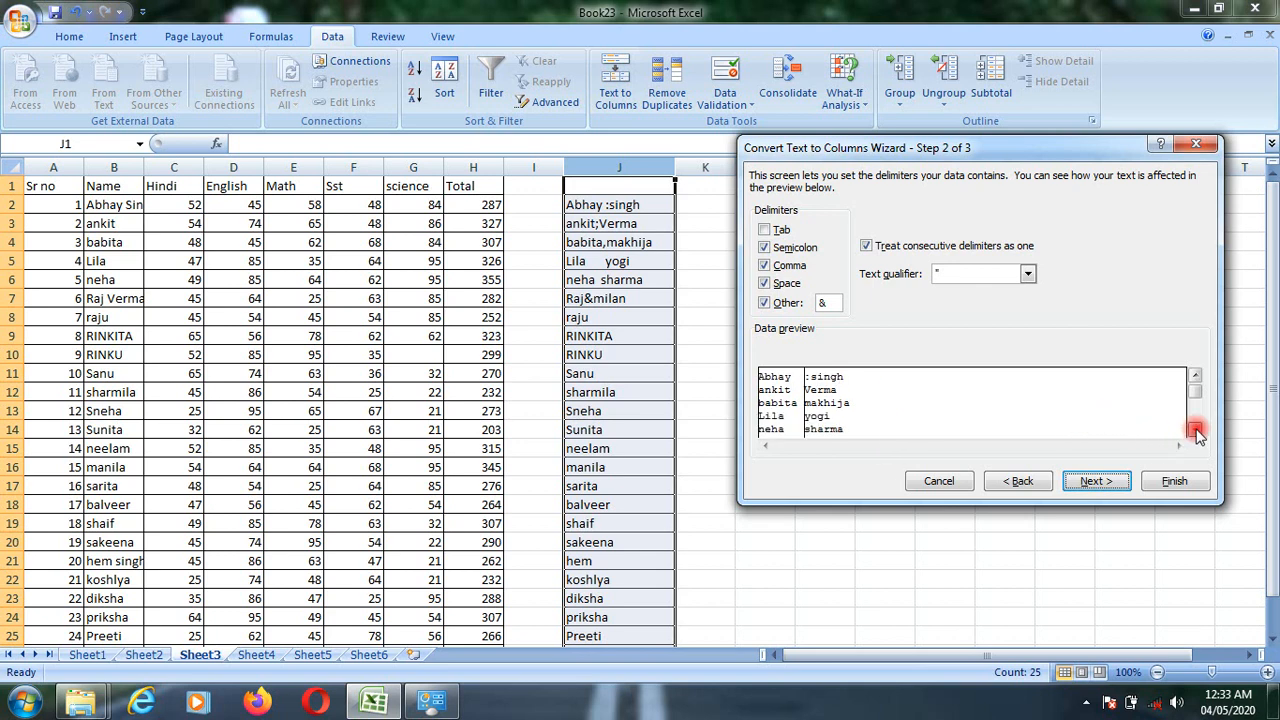
{"action": "left_click", "coordinate": [1195, 430]}
{"action": "left_click", "coordinate": [1195, 430]}
{"action": "left_click", "coordinate": [1195, 430]}
{"action": "left_click", "coordinate": [1195, 430]}
{"action": "left_click", "coordinate": [1195, 430]}
{"action": "left_click", "coordinate": [1195, 430]}
{"action": "left_click", "coordinate": [1195, 430]}
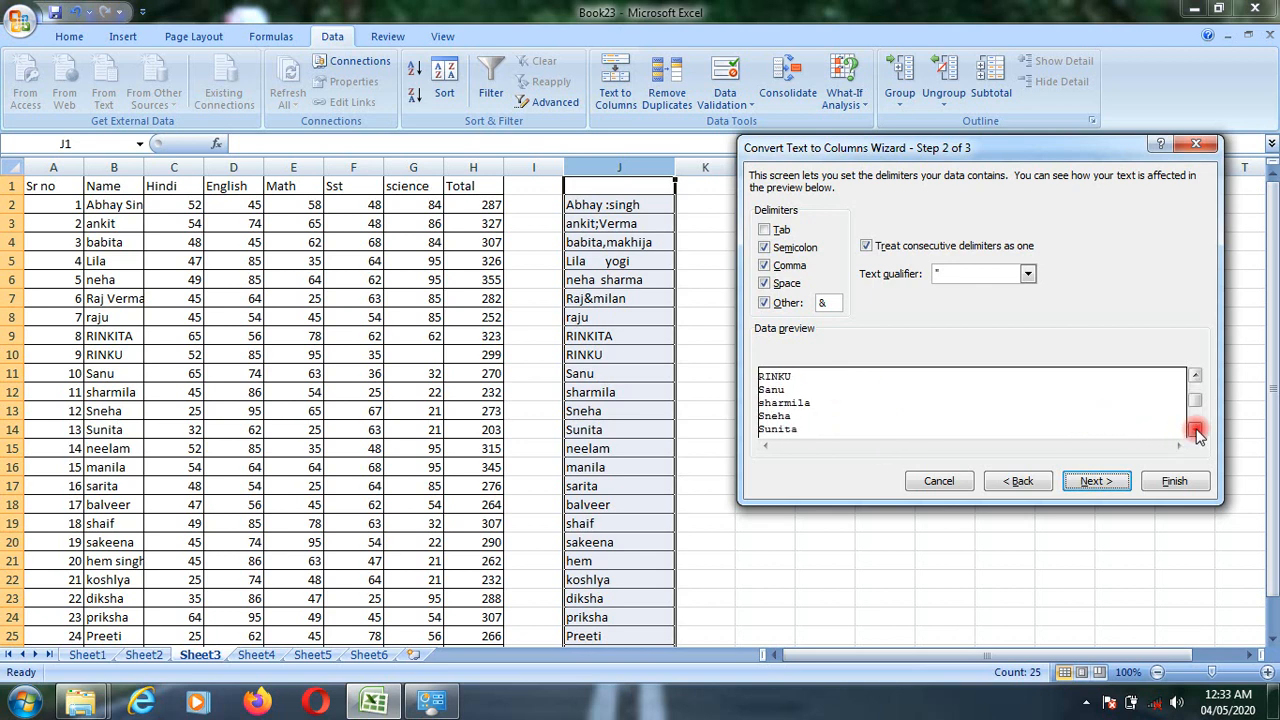
{"action": "left_click", "coordinate": [1195, 430]}
{"action": "left_click", "coordinate": [1195, 430]}
{"action": "left_click", "coordinate": [1117, 486]}
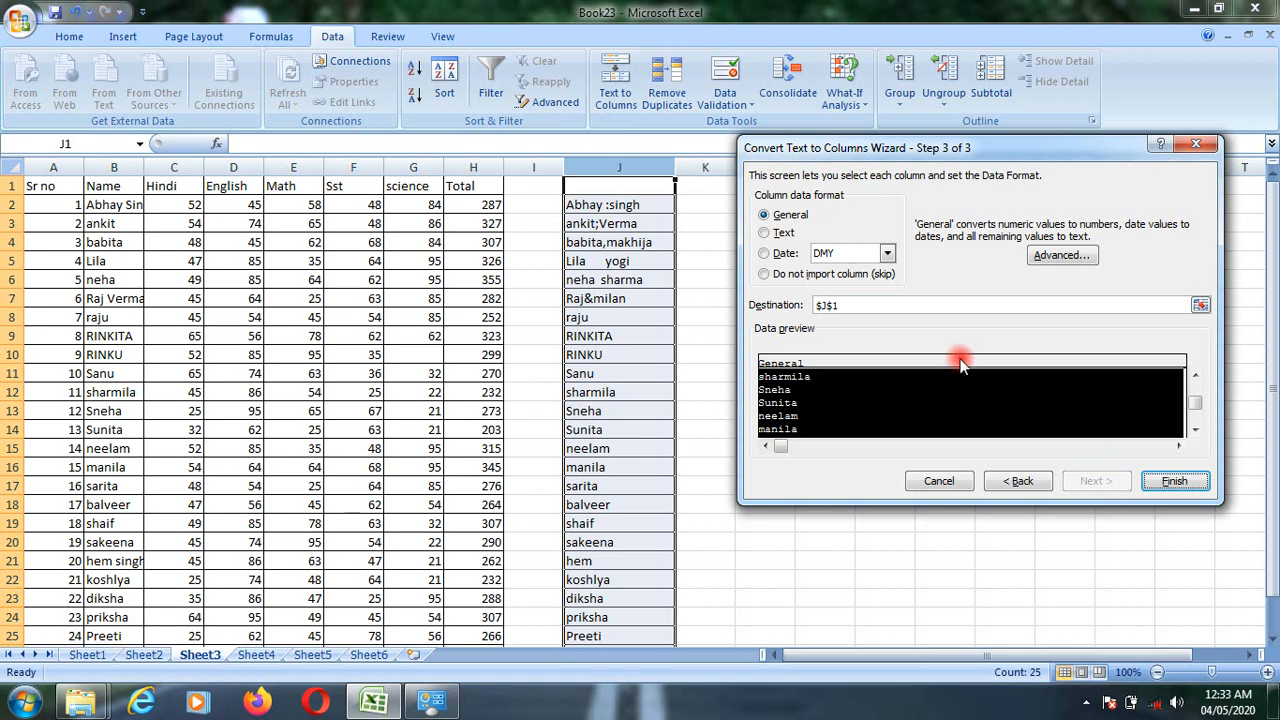
- Keep the first column's data format as General, review the preview rows, and select the second preview column
{"action": "left_click", "coordinate": [768, 234]}
{"action": "left_click", "coordinate": [765, 215]}
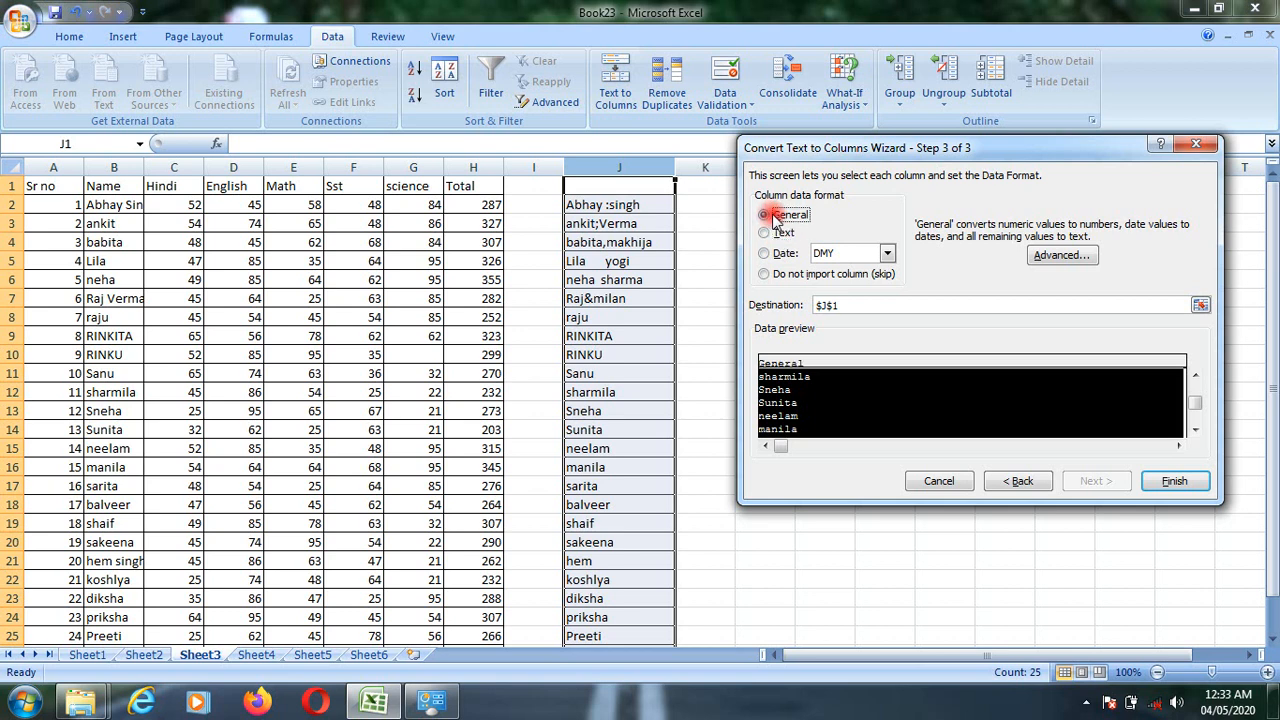
{"action": "double_click", "coordinate": [1194, 430]}
{"action": "double_click", "coordinate": [1194, 430]}
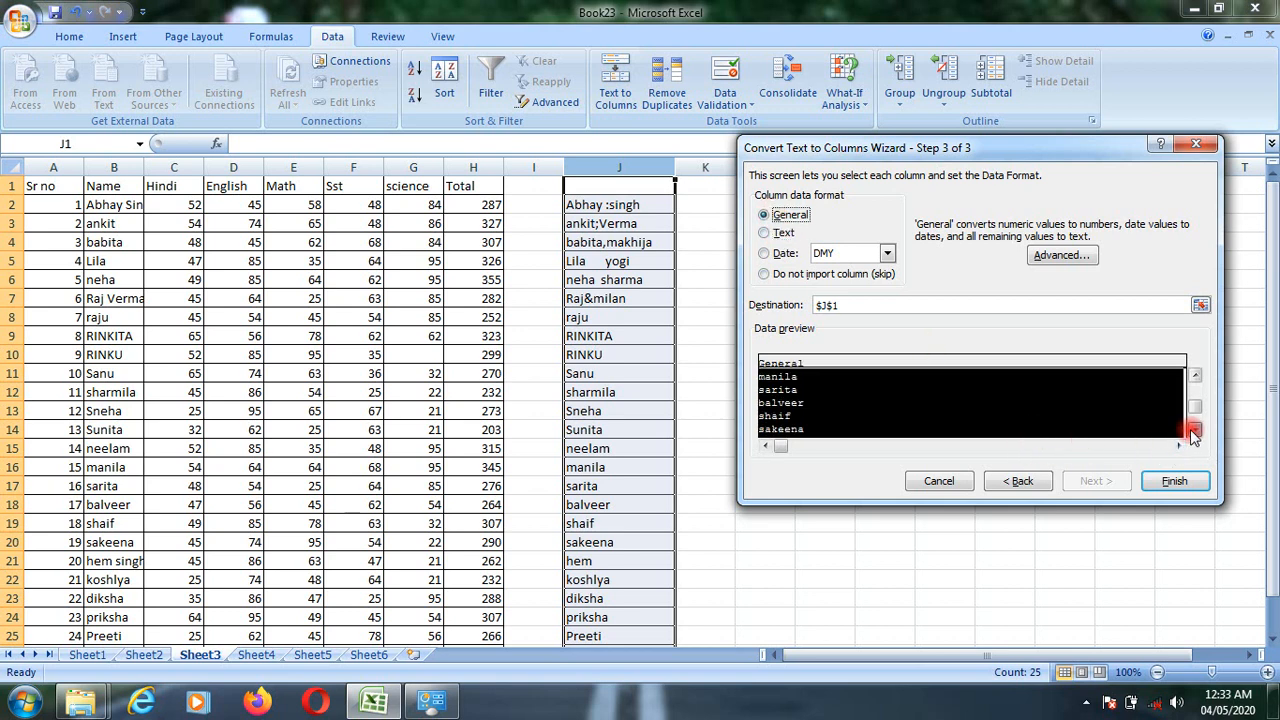
{"action": "double_click", "coordinate": [1194, 430]}
{"action": "double_click", "coordinate": [1194, 430]}
{"action": "double_click", "coordinate": [1194, 430]}
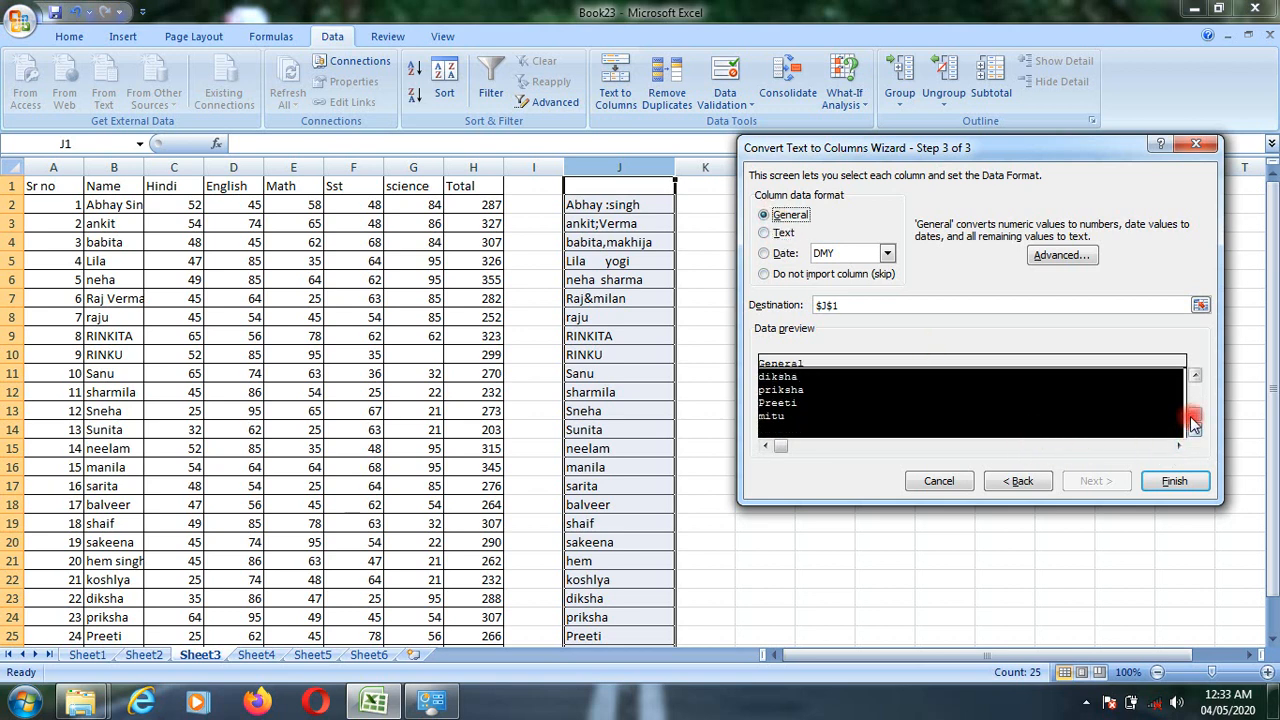
{"action": "left_click_drag", "start_coordinate": [1194, 417], "coordinate": [1196, 358]}
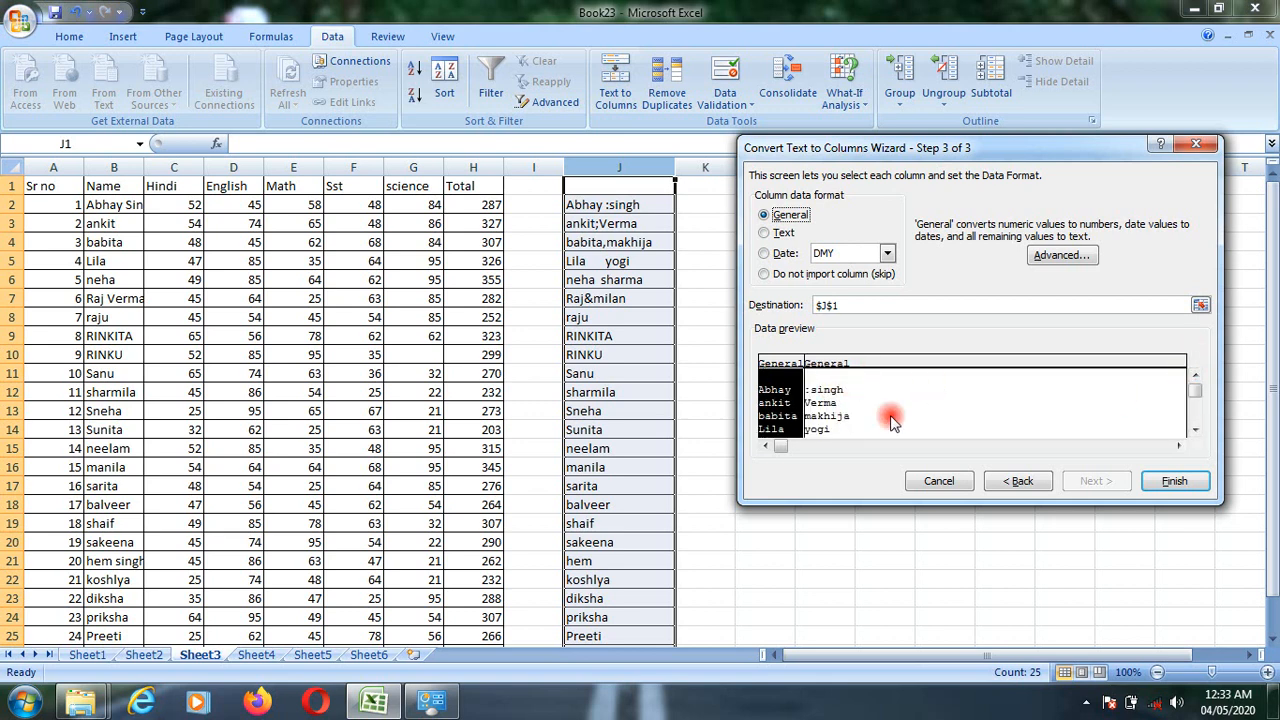
{"action": "left_click", "coordinate": [829, 364]}
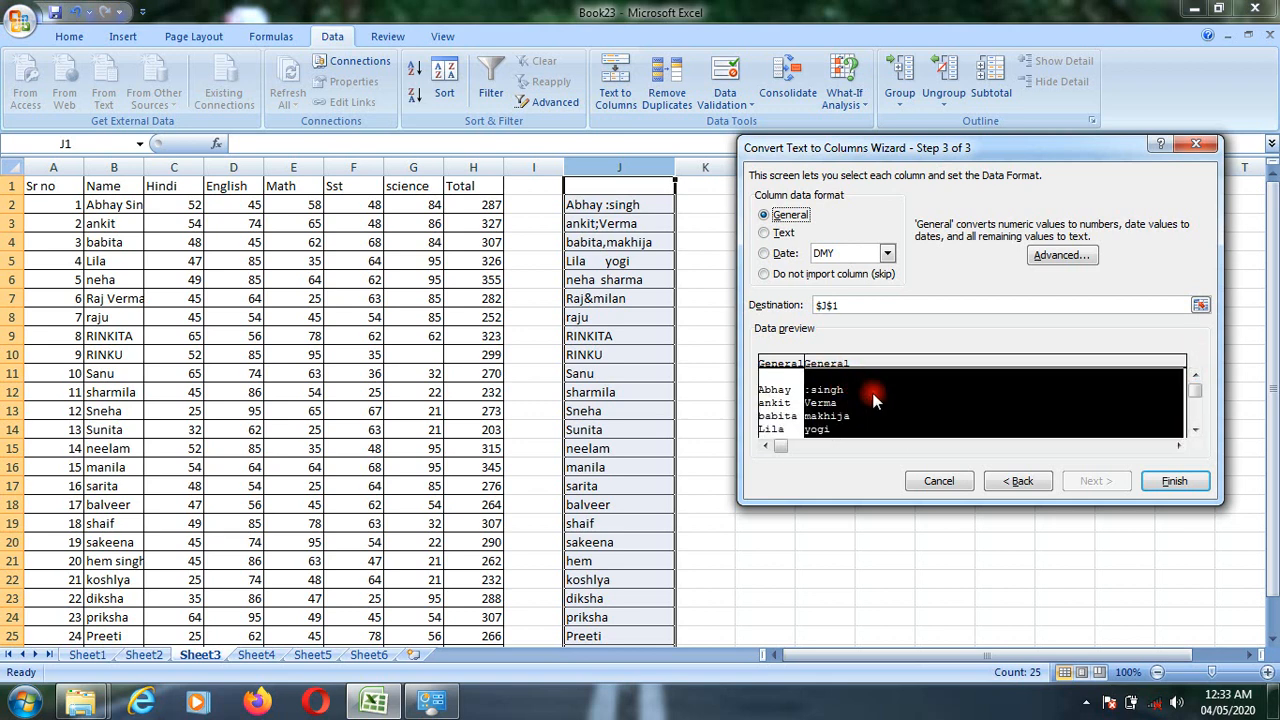
- Compare both columns in the split preview and complete the conversion with General formats and J1 as the destination
{"action": "left_click", "coordinate": [786, 397]}
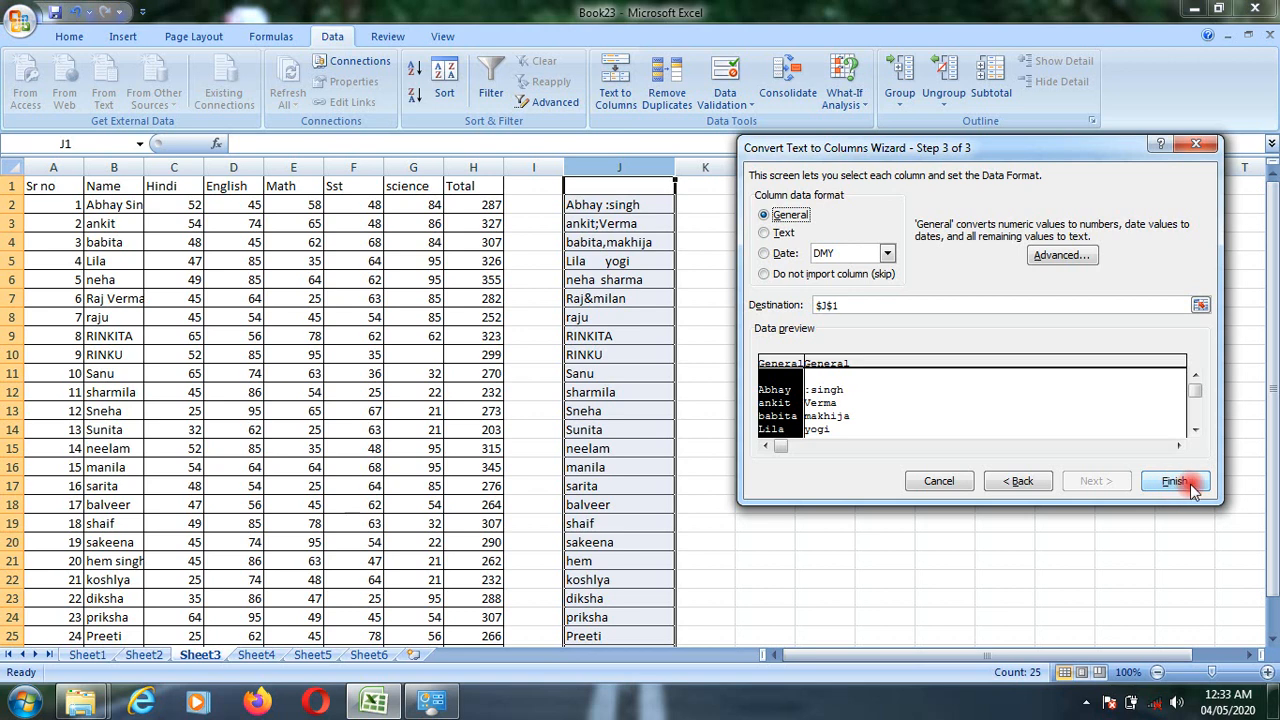
{"action": "left_click", "coordinate": [832, 382]}
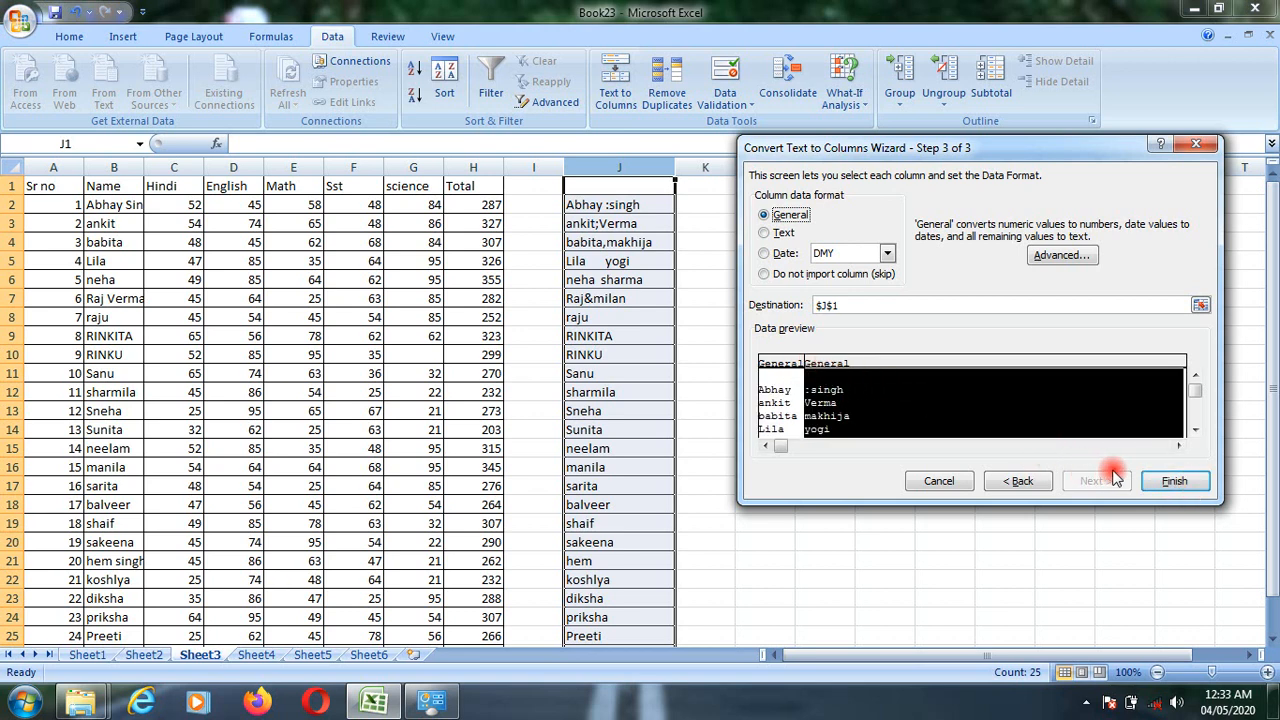
{"action": "left_click", "coordinate": [1176, 481]}
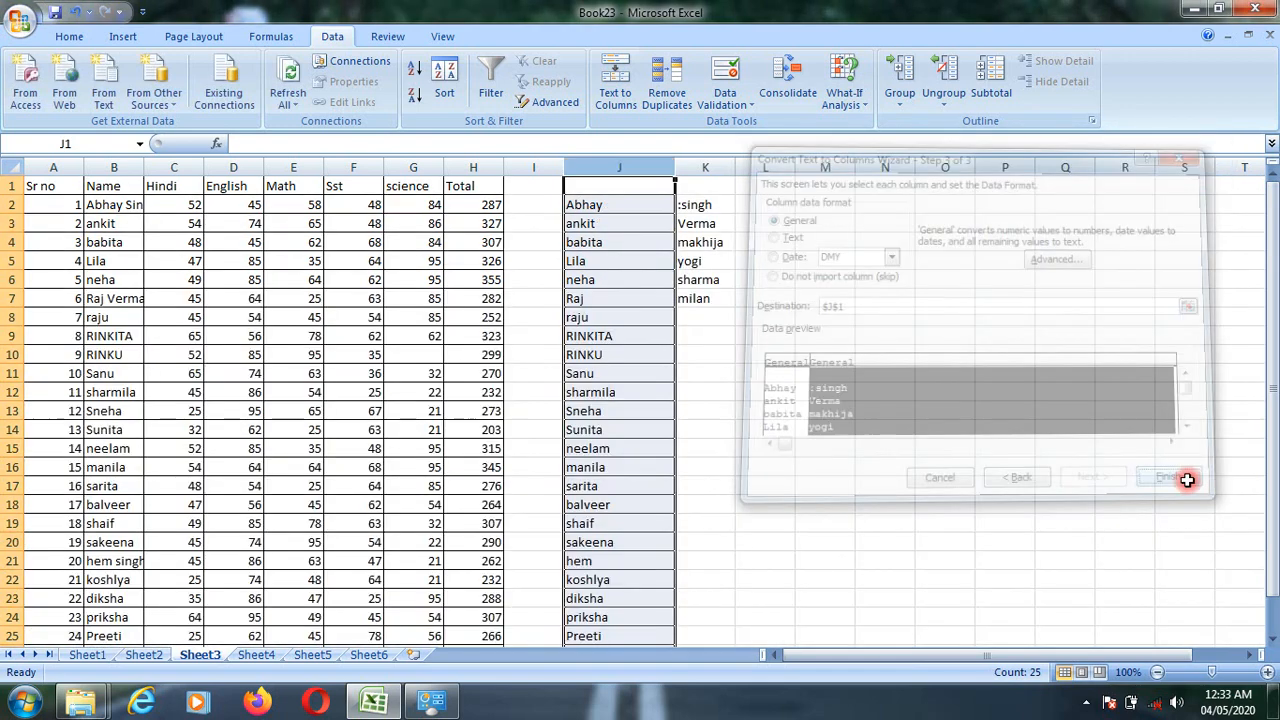
{"action": "left_click", "coordinate": [1063, 449]}
- Review the split first names in column J and the second names in K2:K7
{"action": "left_click_drag", "start_coordinate": [655, 206], "coordinate": [648, 542]}
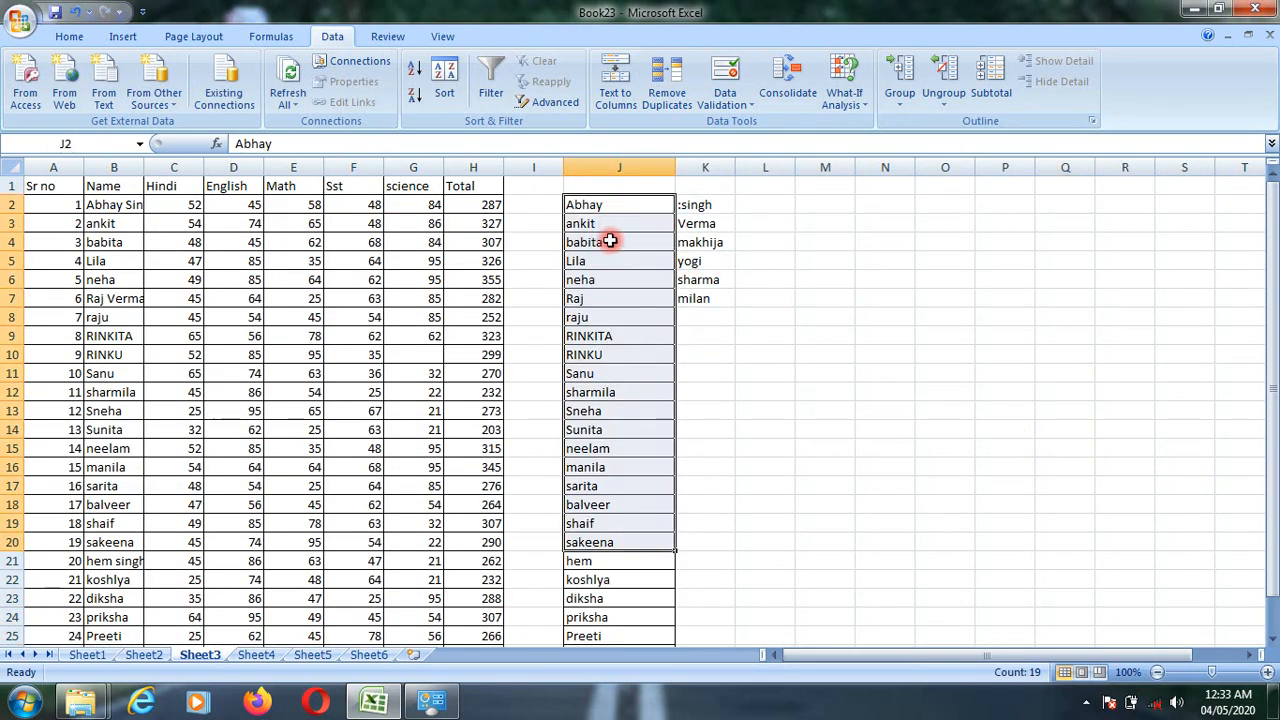
{"action": "scroll", "coordinate": [609, 323], "scroll_direction": "down", "scroll_amount": 7}
{"action": "scroll", "coordinate": [615, 300], "scroll_direction": "up", "scroll_amount": 3}
{"action": "left_click_drag", "start_coordinate": [602, 420], "coordinate": [620, 200]}
{"action": "scroll", "coordinate": [633, 200], "scroll_direction": "up", "scroll_amount": 3}
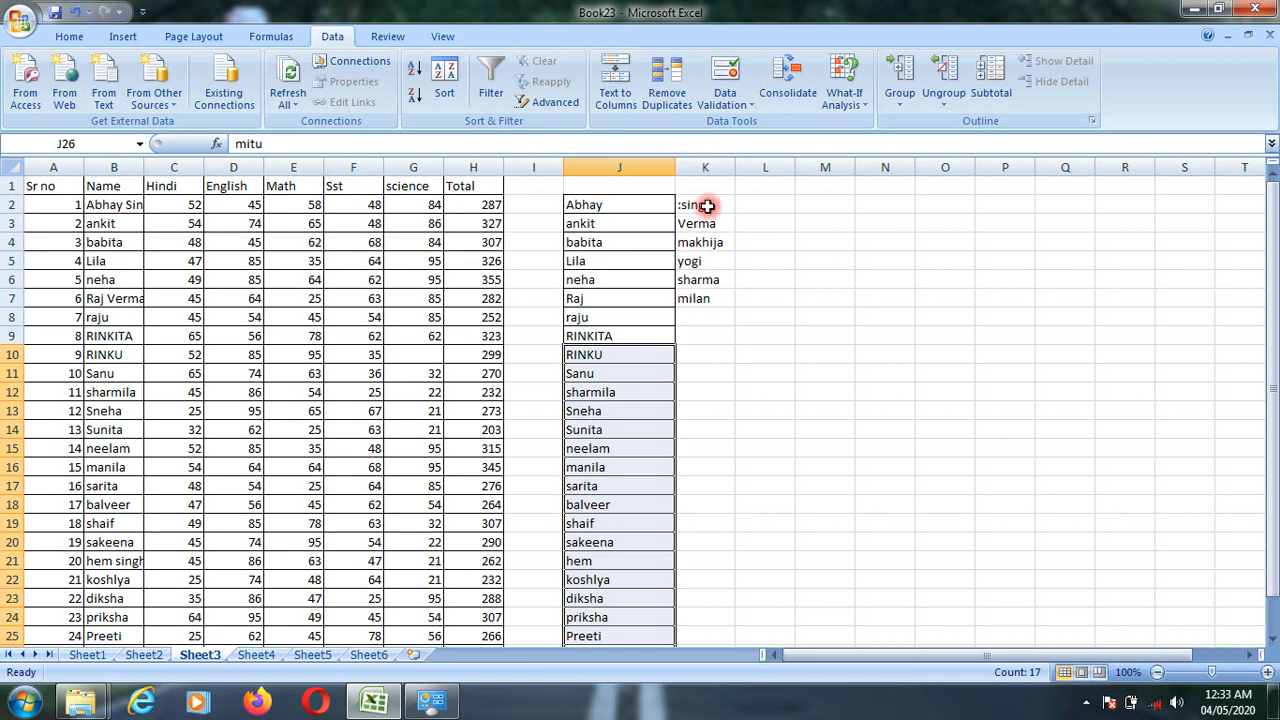
{"action": "left_click_drag", "start_coordinate": [707, 205], "coordinate": [704, 297]}
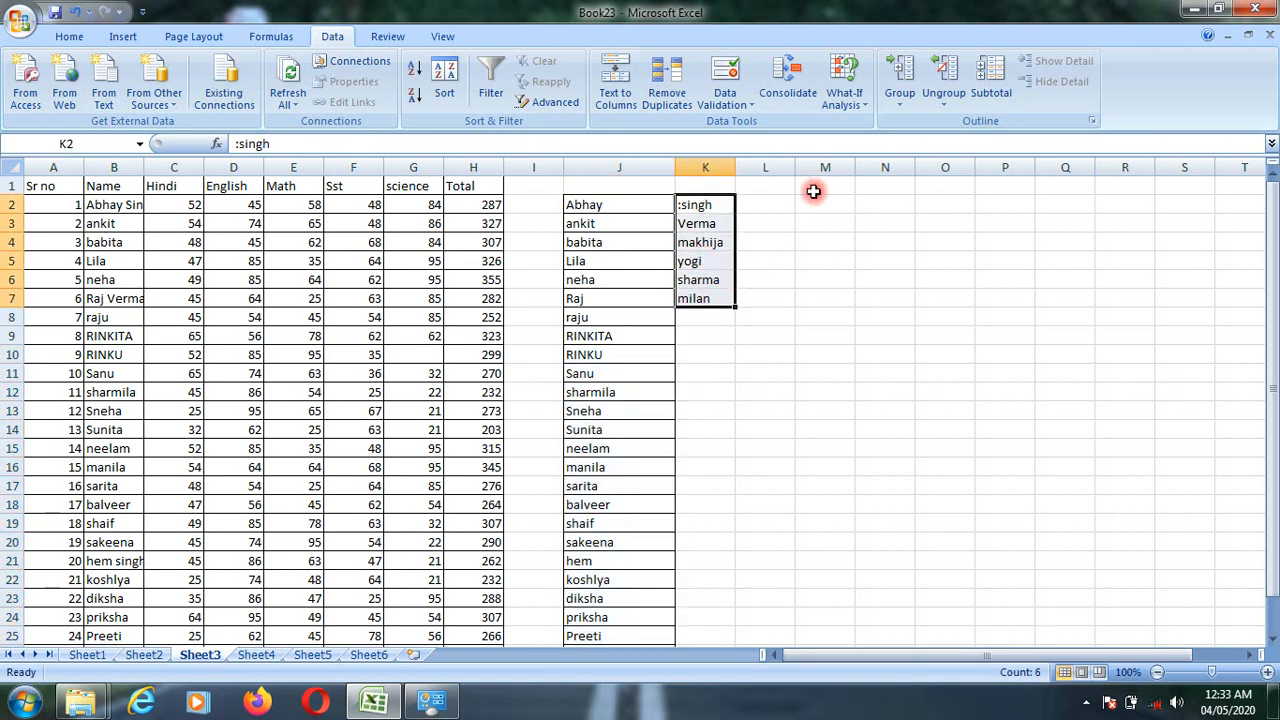
- Join the texts of J2 and K2 in cell L2 with the formula =CONCATENATE(J2,K2) and check it
{"action": "left_click", "coordinate": [781, 204]}
{"action": "type", "text": "="}
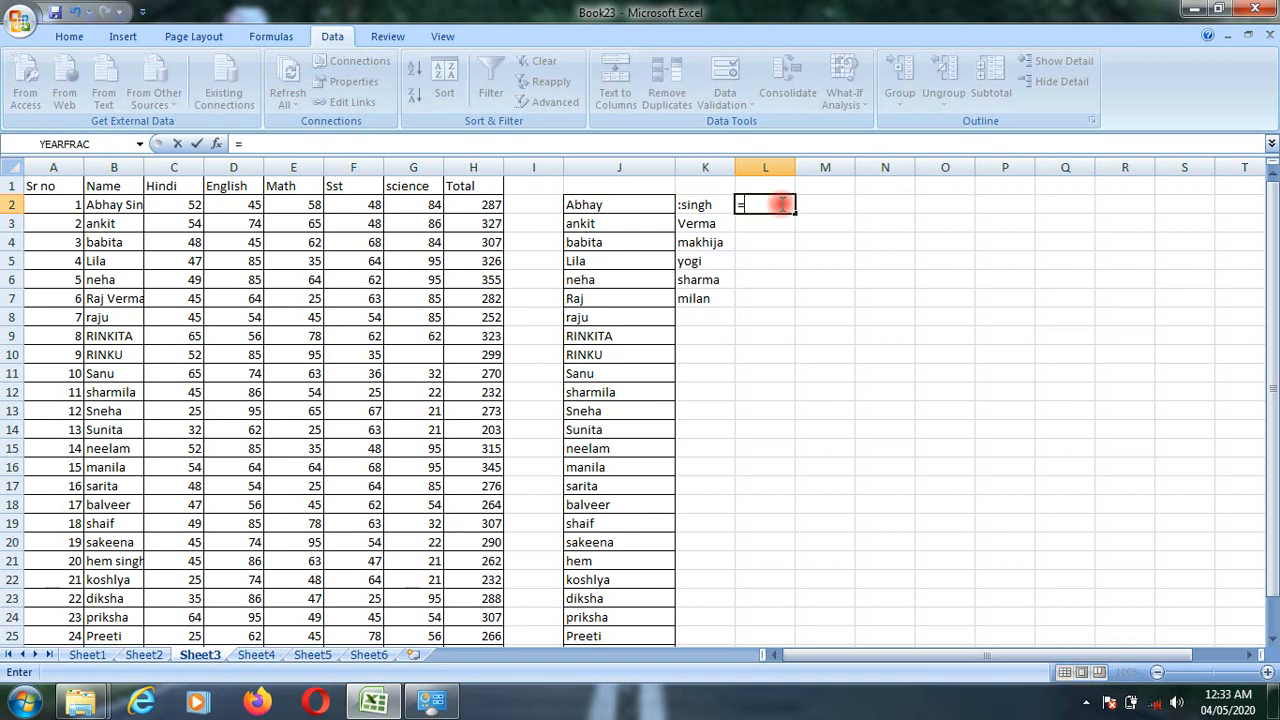
{"action": "type", "text": "con"}
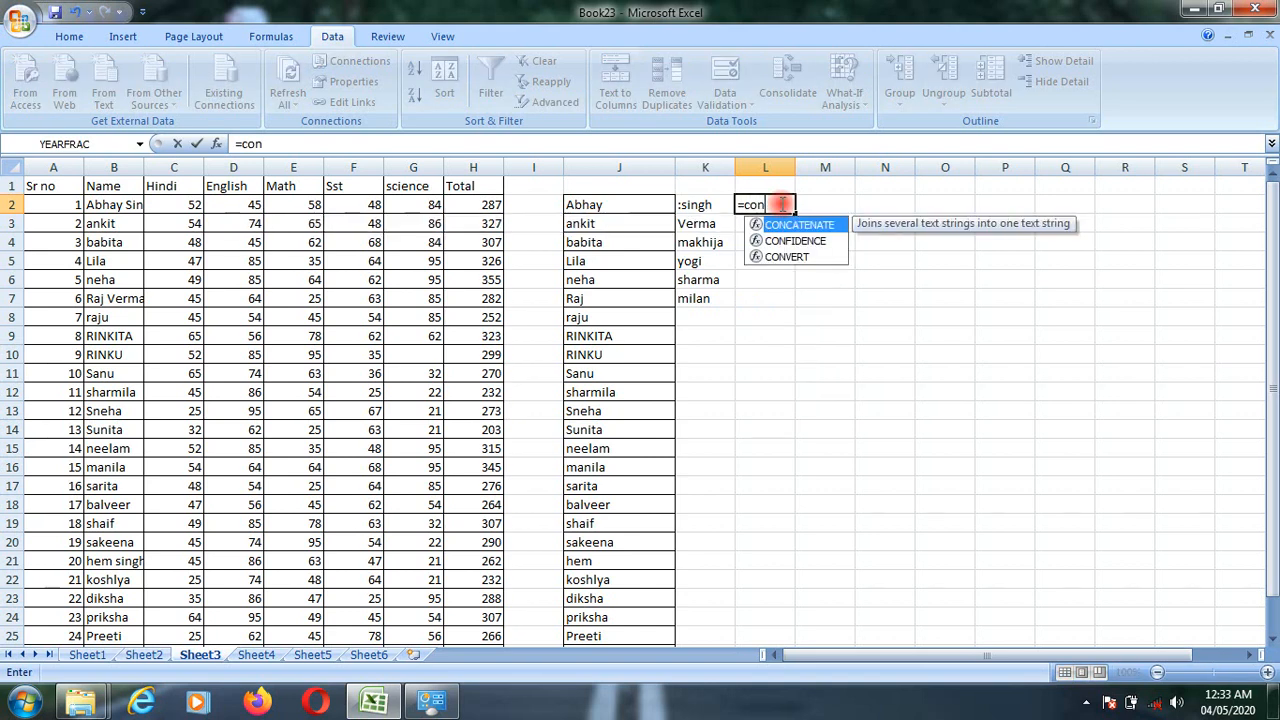
{"action": "double_click", "coordinate": [799, 225]}
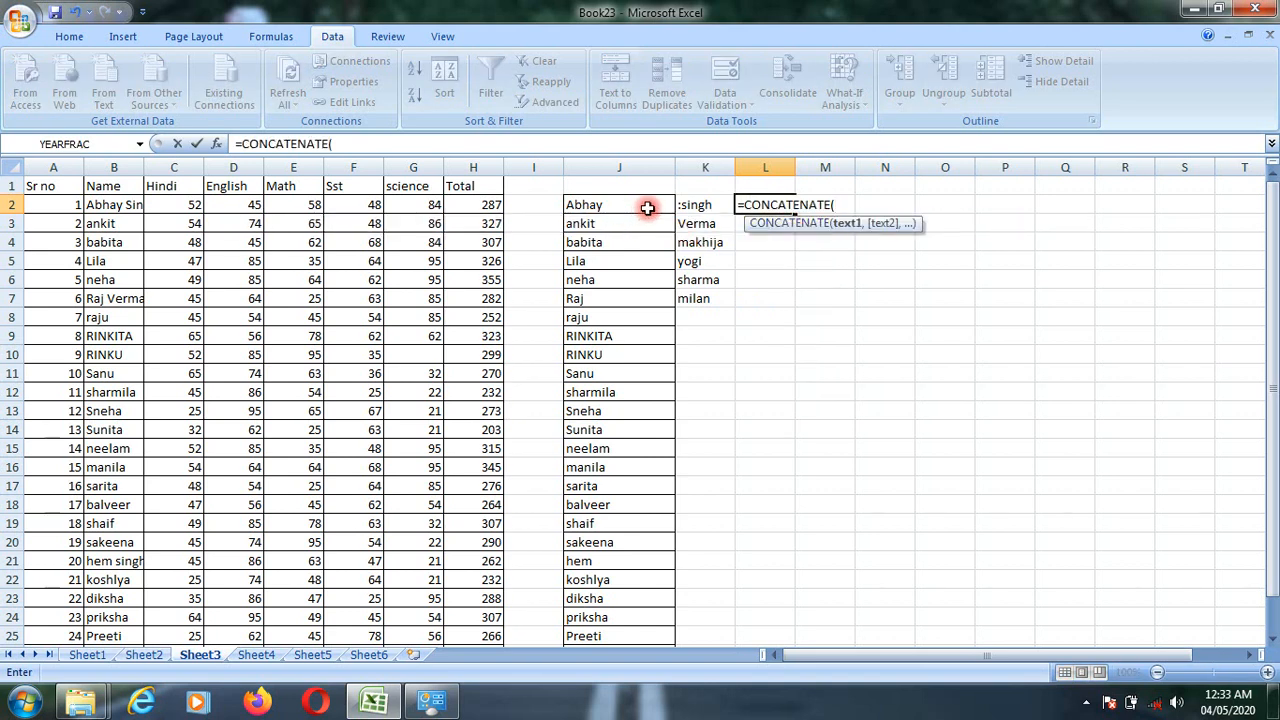
{"action": "type", "text": ","}
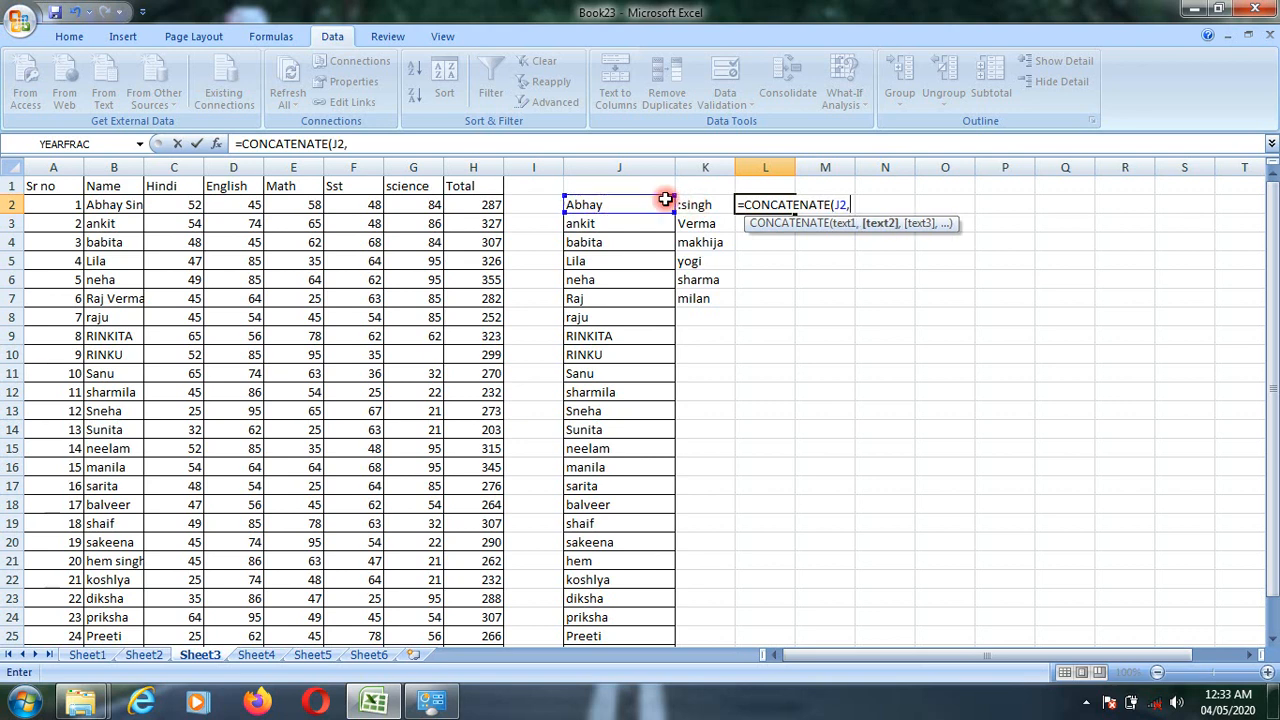
{"action": "key", "text": "Return"}
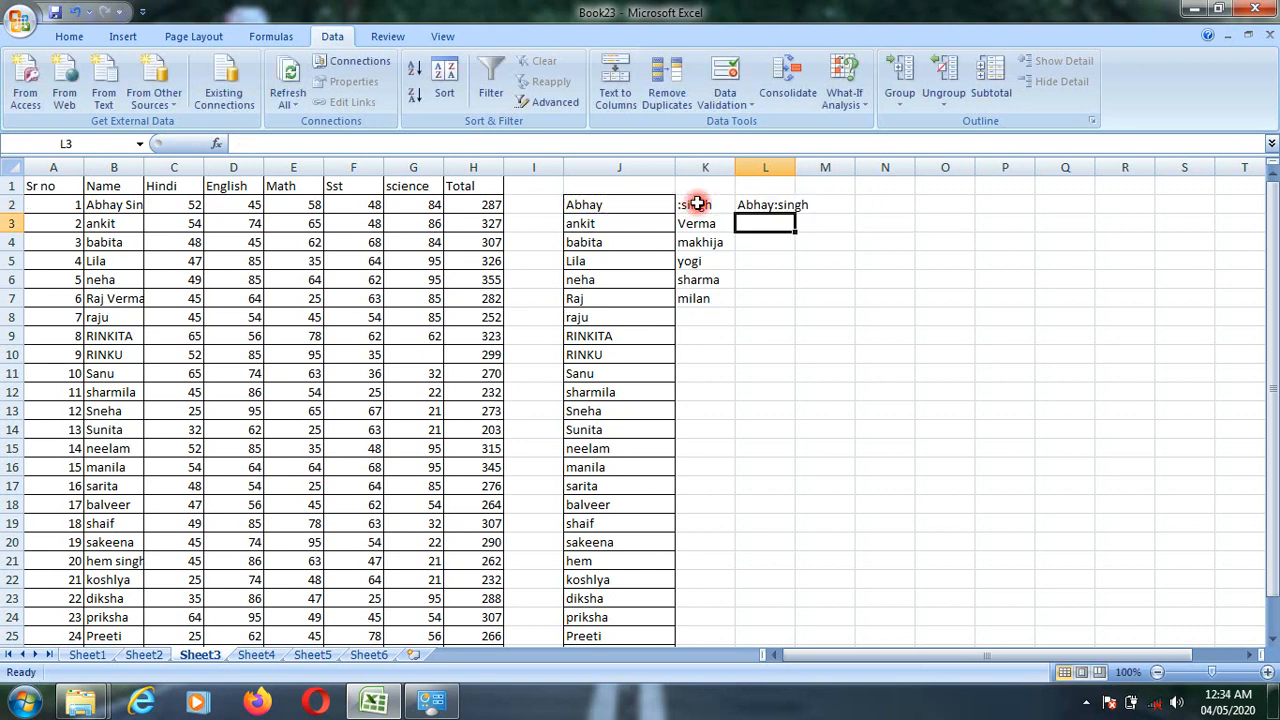
{"action": "left_click", "coordinate": [765, 205]}
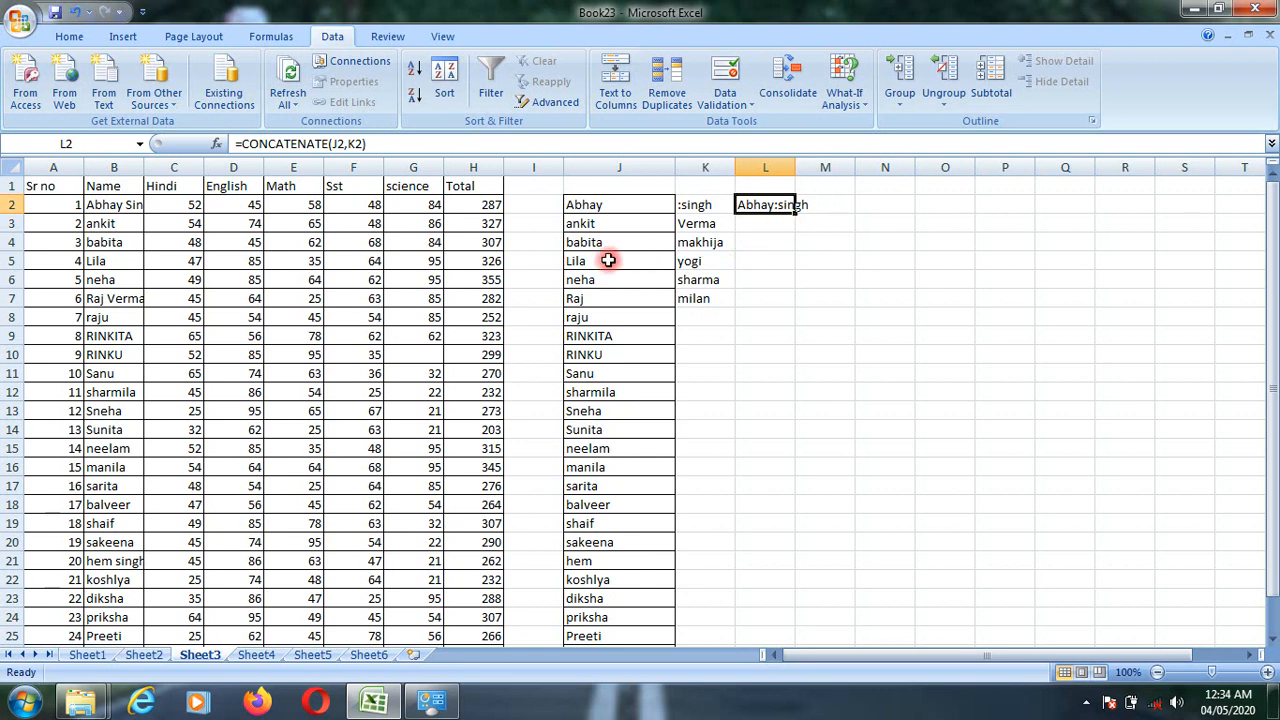
- Clear the surname with the leading colon from cell K2
{"action": "left_click", "coordinate": [606, 206]}
{"action": "left_click", "coordinate": [681, 203]}
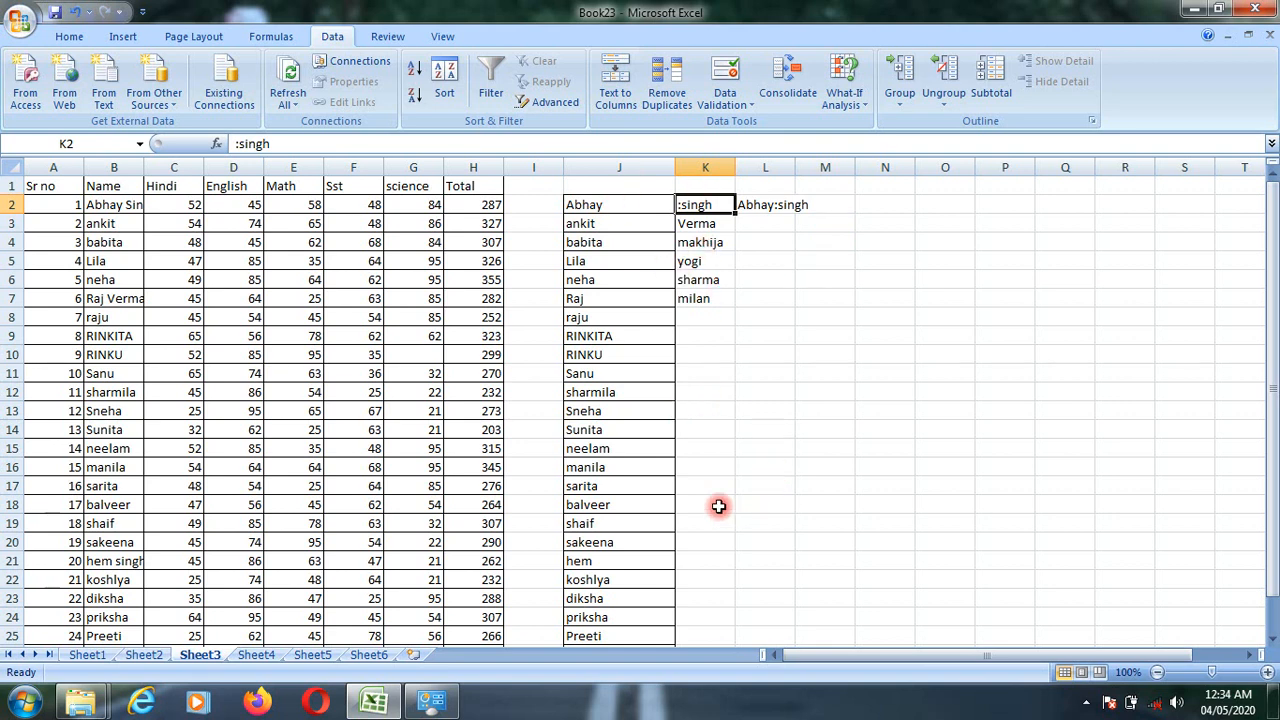
{"action": "scroll", "coordinate": [710, 360], "scroll_direction": "down", "scroll_amount": 2}
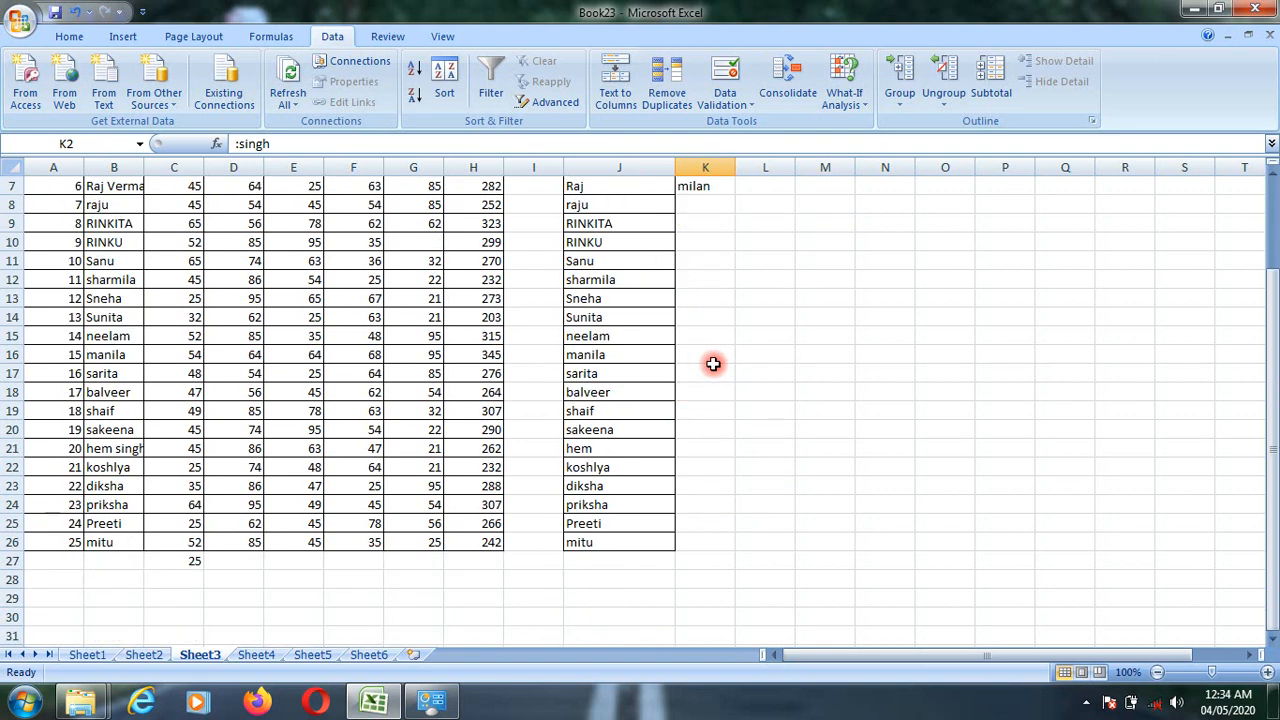
{"action": "scroll", "coordinate": [710, 360], "scroll_direction": "up", "scroll_amount": 2}
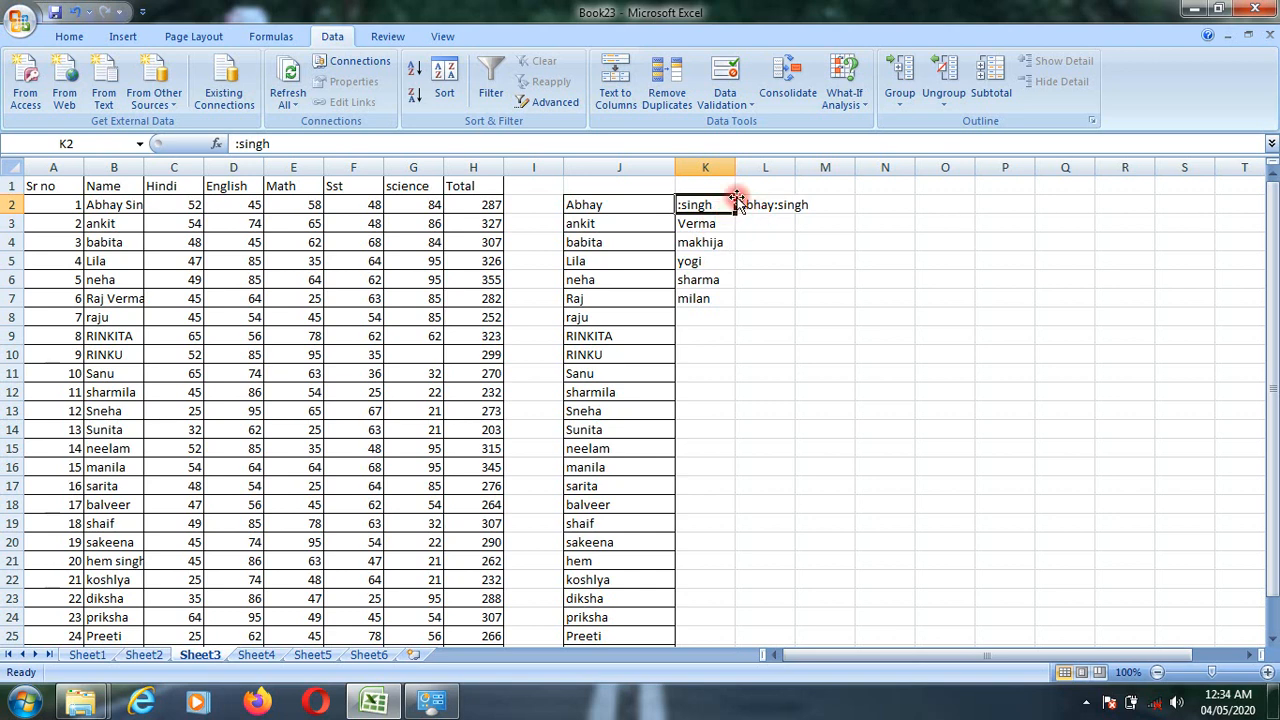
{"action": "key", "text": "BackSpace"}
{"action": "key", "text": "Return"}
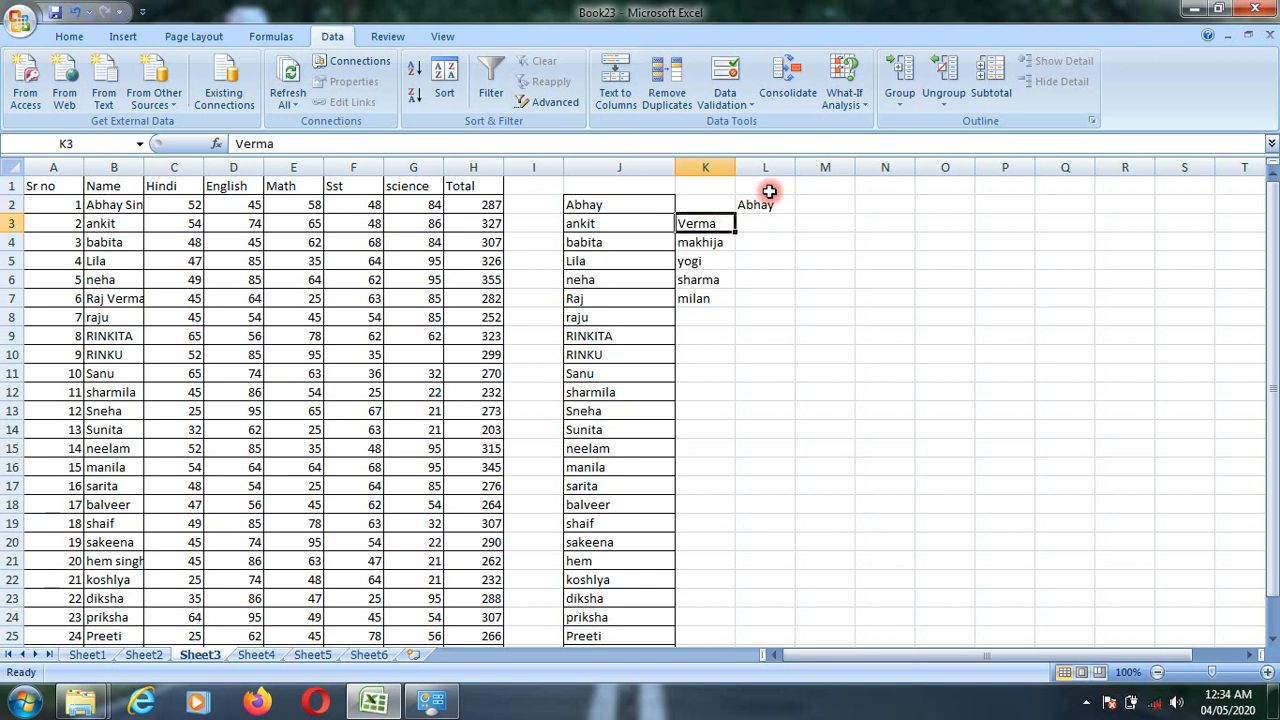
- Delete the CONCATENATE formula from cell L2
{"action": "key", "text": "Down"}
{"action": "key", "text": "Down"}
{"action": "key", "text": "Down"}
{"action": "key", "text": "Down"}
{"action": "key", "text": "Up"}
{"action": "key", "text": "Up"}
{"action": "key", "text": "Up"}
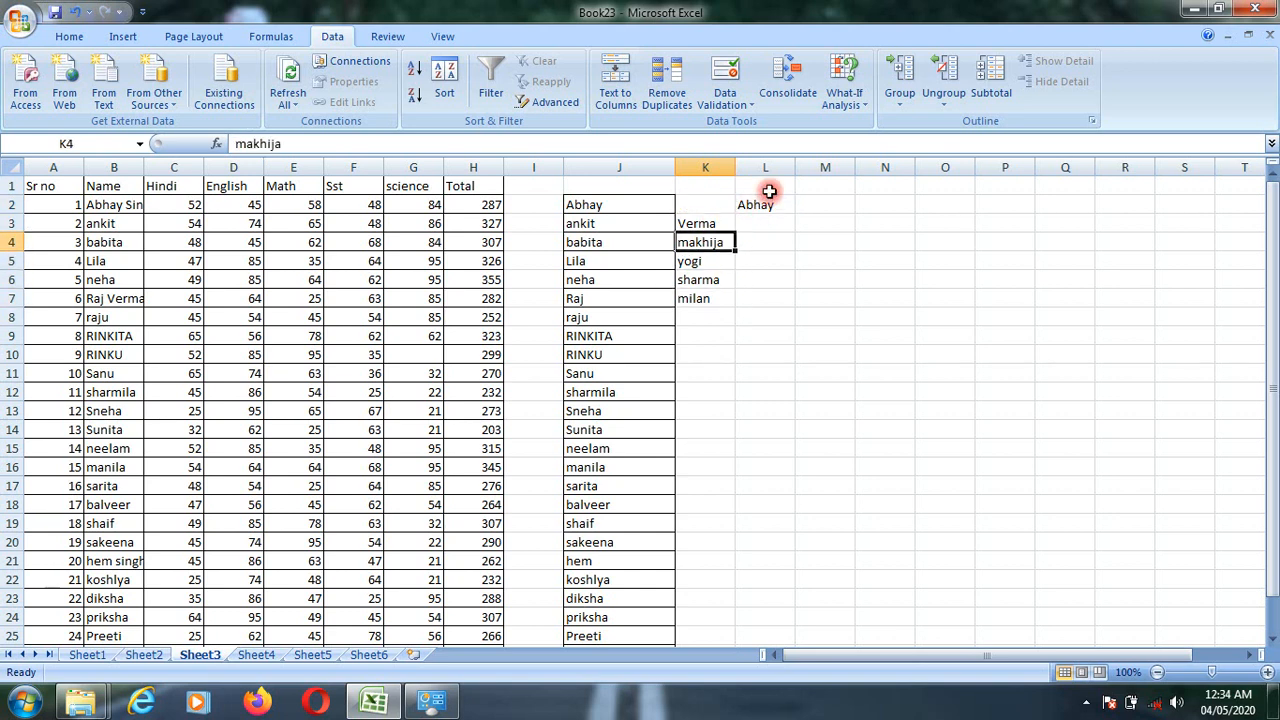
{"action": "key", "text": "Up"}
{"action": "key", "text": "Up"}
{"action": "key", "text": "Right"}
{"action": "key", "text": "Left"}
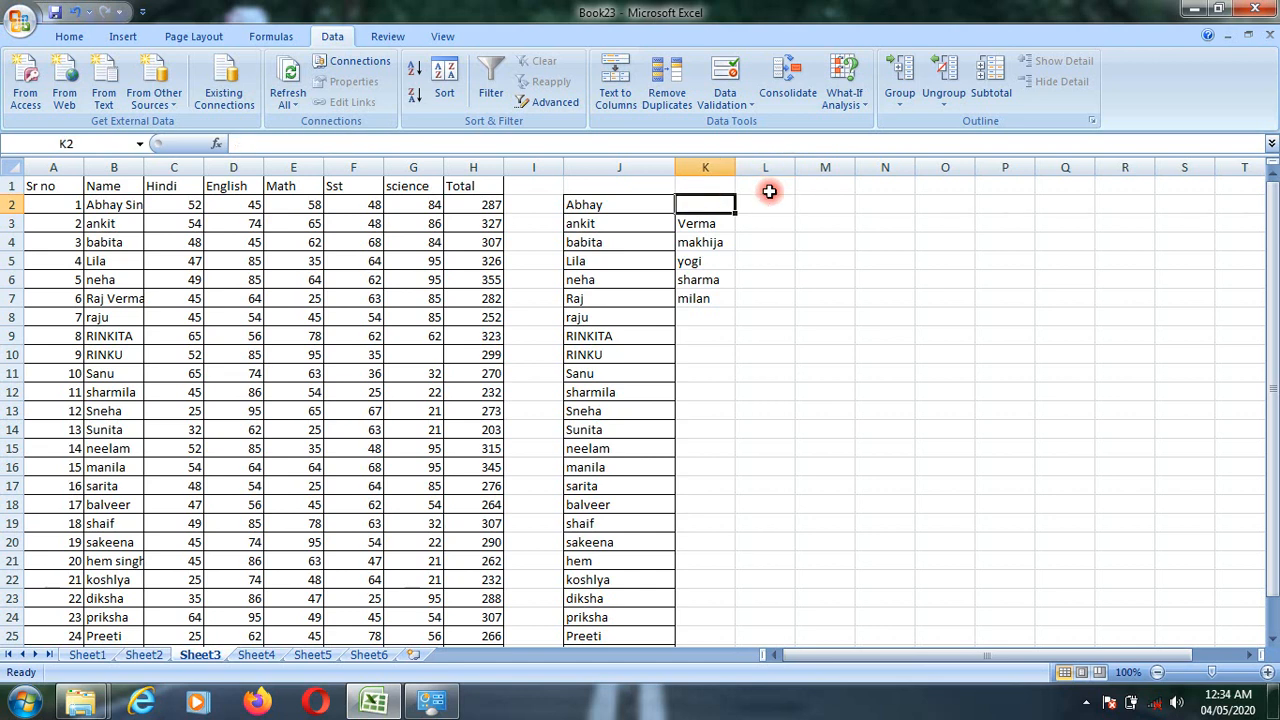
- Enter the surname from K3 again in cell K13 as a duplicate entry
{"action": "key", "text": "Down"}
{"action": "key", "text": "Down"}
{"action": "key", "text": "Down"}
{"action": "key", "text": "Down"}
{"action": "key", "text": "Down"}
{"action": "key", "text": "Down"}
{"action": "key", "text": "Down"}
{"action": "key", "text": "Down"}
{"action": "key", "text": "Down"}
{"action": "key", "text": "Down"}
{"action": "key", "text": "Down"}
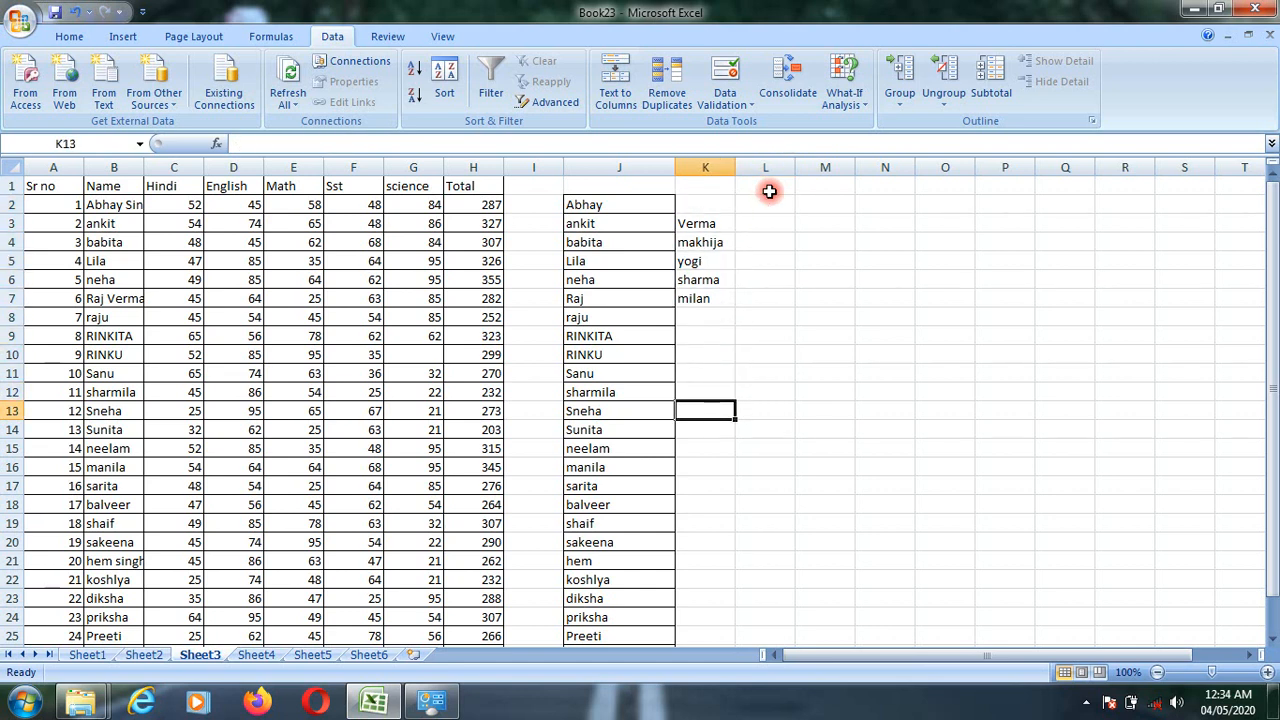
{"action": "type", "text": "ver"}
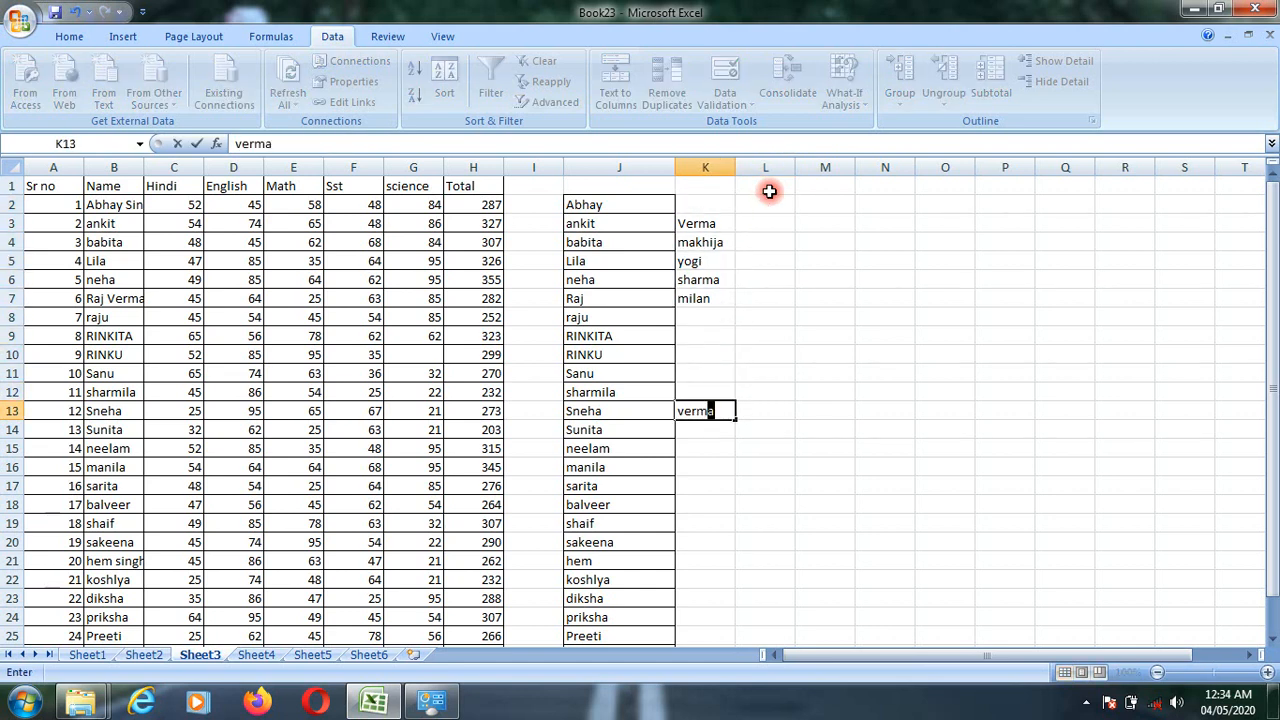
{"action": "key", "text": "Return"}
- Enter the surname from K6 again in cell K15 as a second duplicate entry
{"action": "key", "text": "Down"}
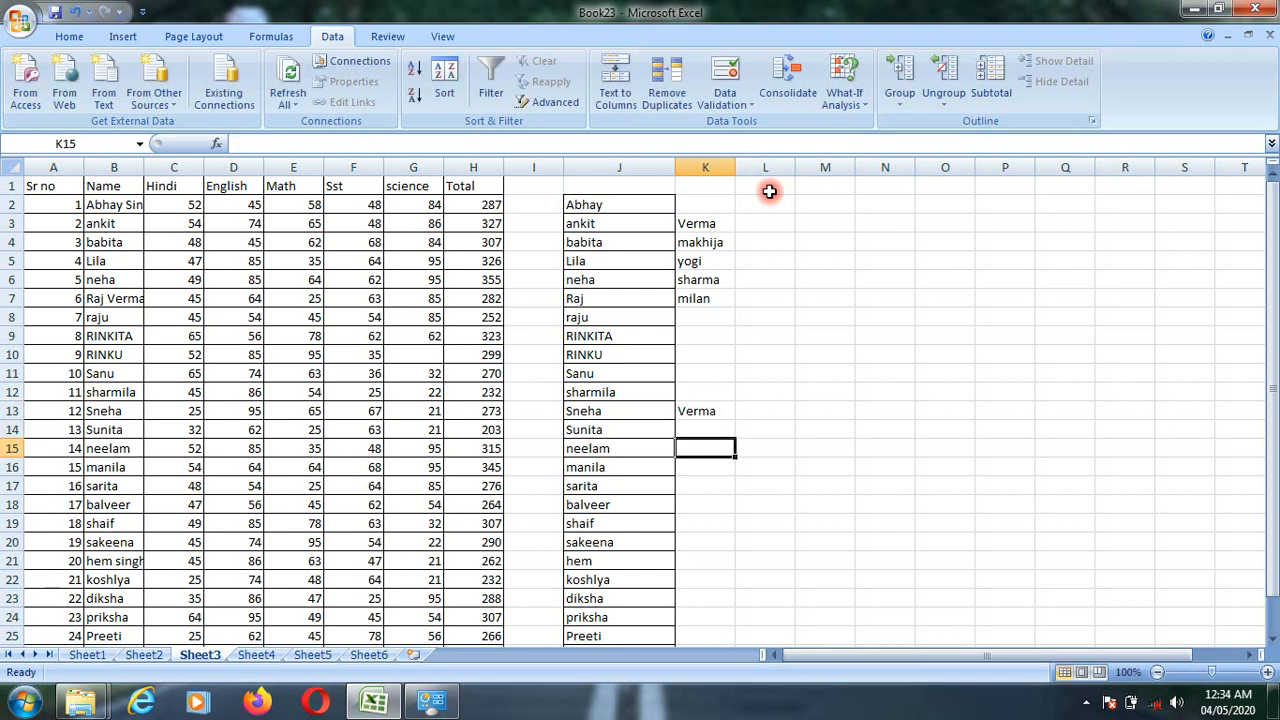
{"action": "type", "text": "s"}
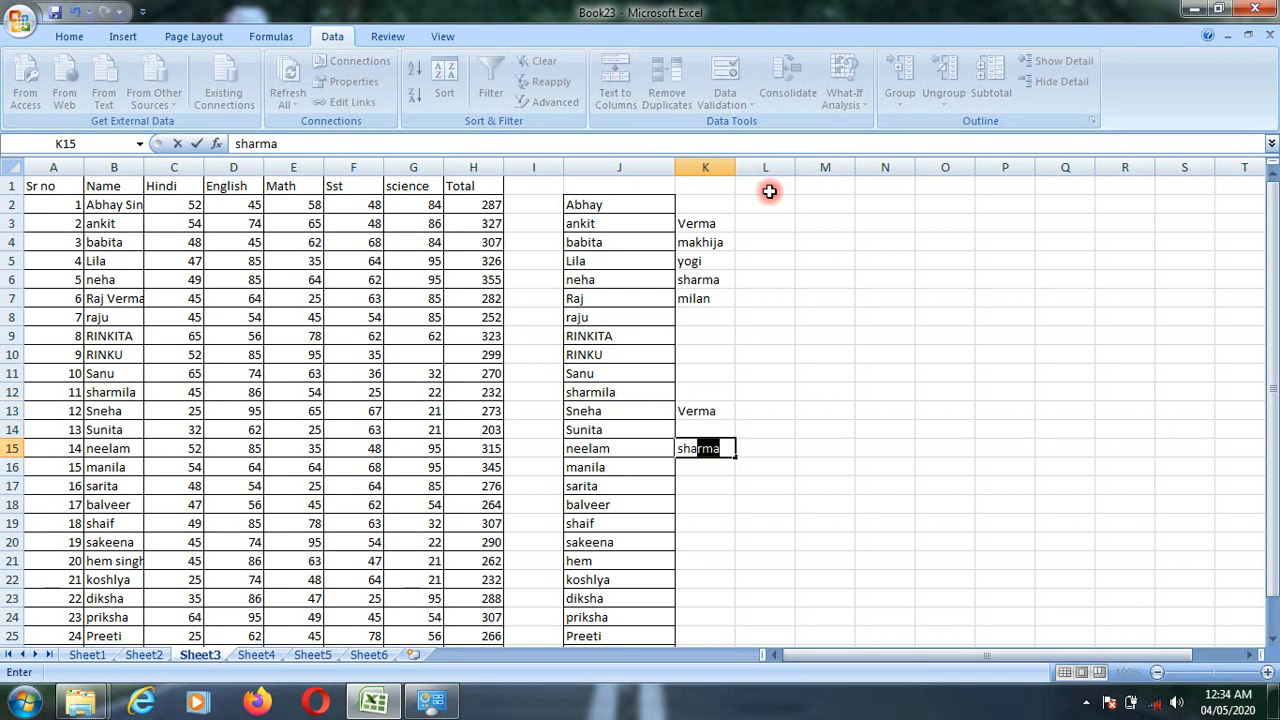
{"action": "type", "text": "ha"}
{"action": "key", "text": "Return"}
{"action": "key", "text": "Down"}
{"action": "key", "text": "Down"}
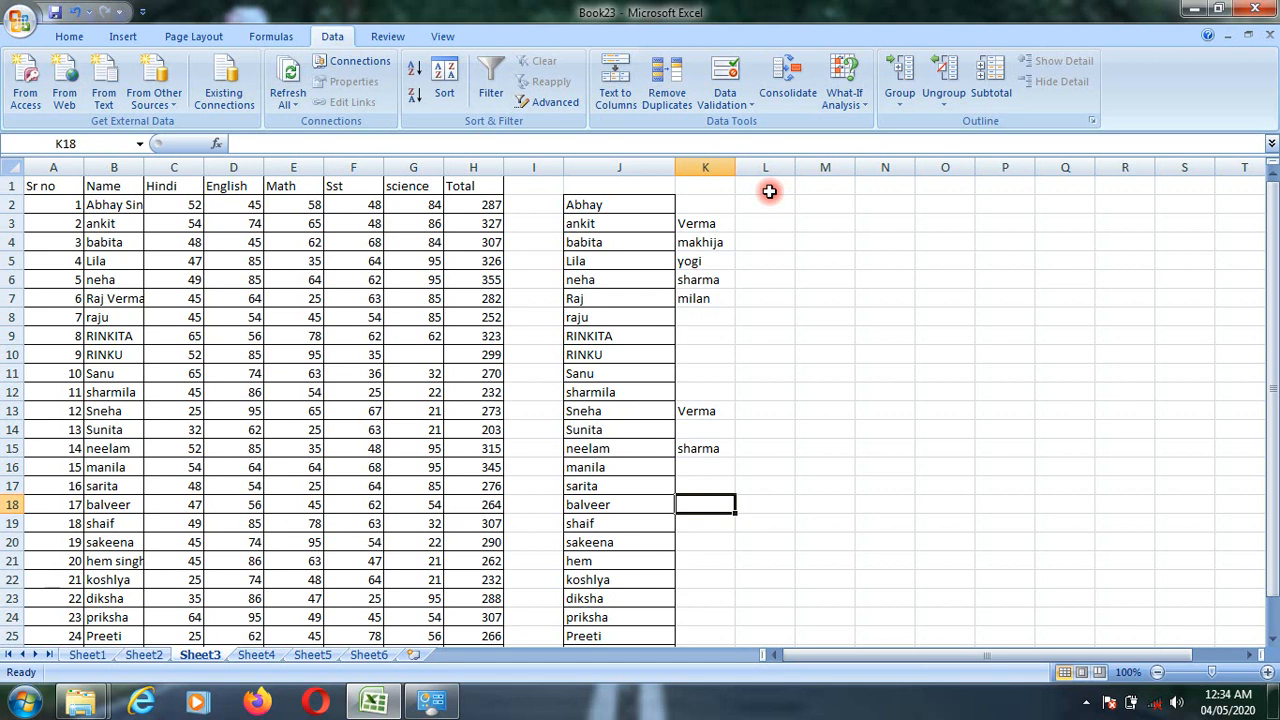
{"action": "left_click", "coordinate": [708, 166]}
{"action": "left_click", "coordinate": [725, 242]}
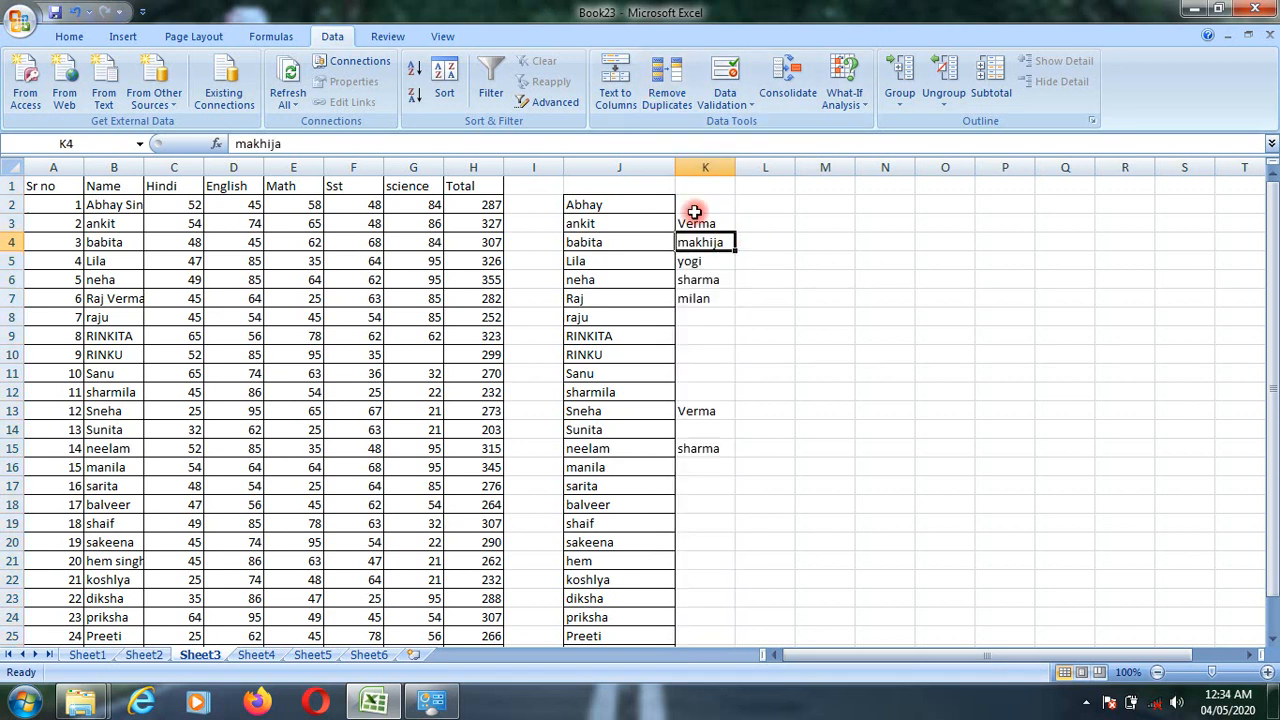
{"action": "left_click", "coordinate": [637, 188]}
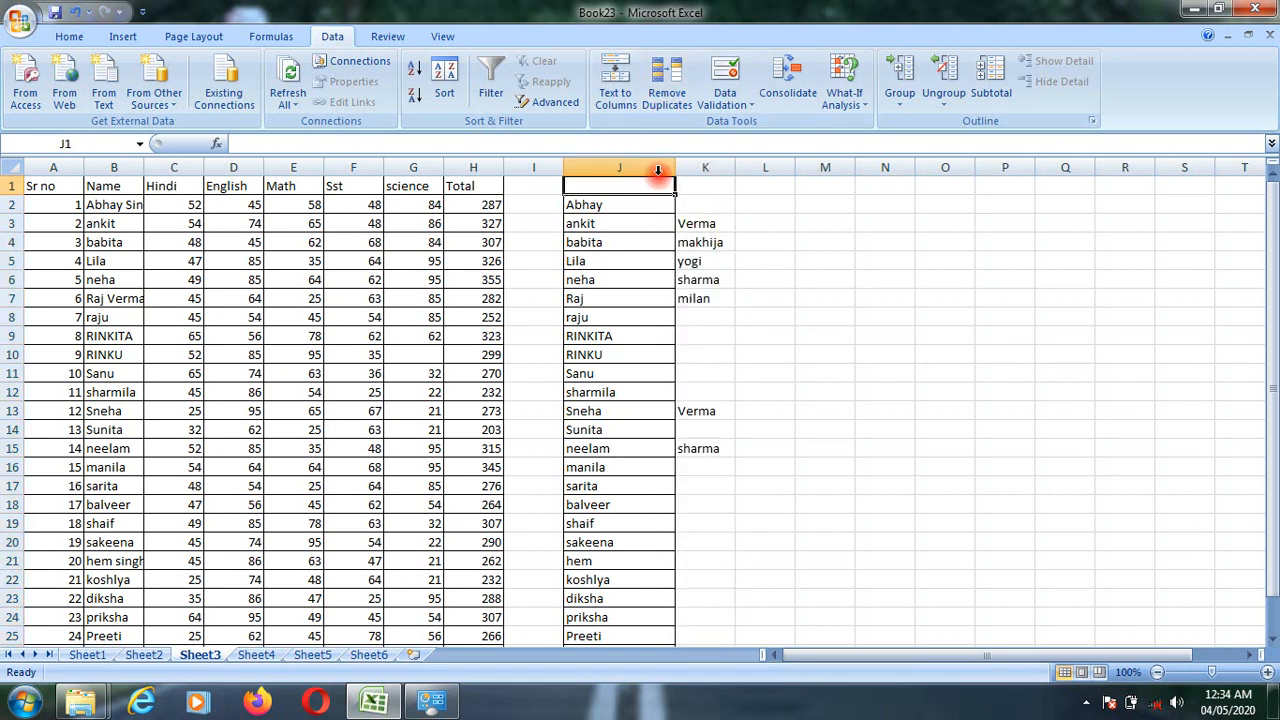
{"action": "left_click", "coordinate": [667, 82]}
{"action": "left_click", "coordinate": [830, 328]}
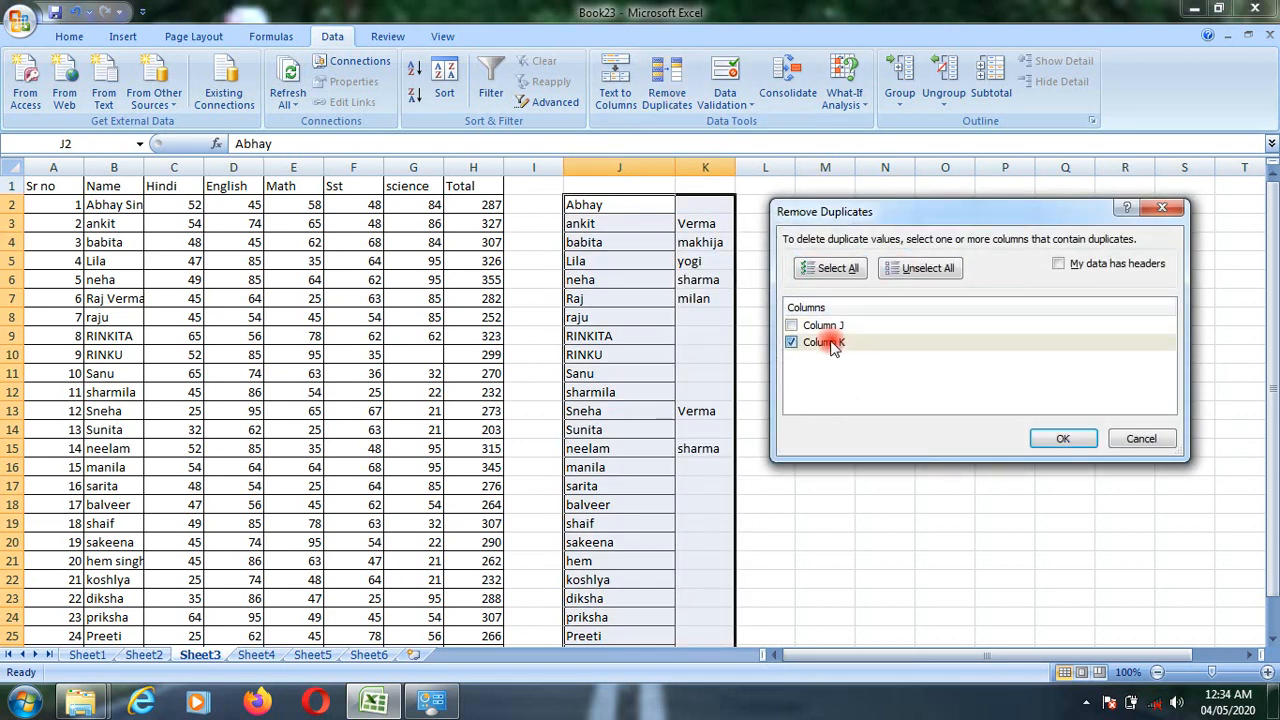
{"action": "left_click", "coordinate": [831, 344]}
{"action": "left_click", "coordinate": [826, 325]}
{"action": "left_click", "coordinate": [831, 345]}
{"action": "left_click", "coordinate": [825, 328]}
{"action": "left_click", "coordinate": [826, 344]}
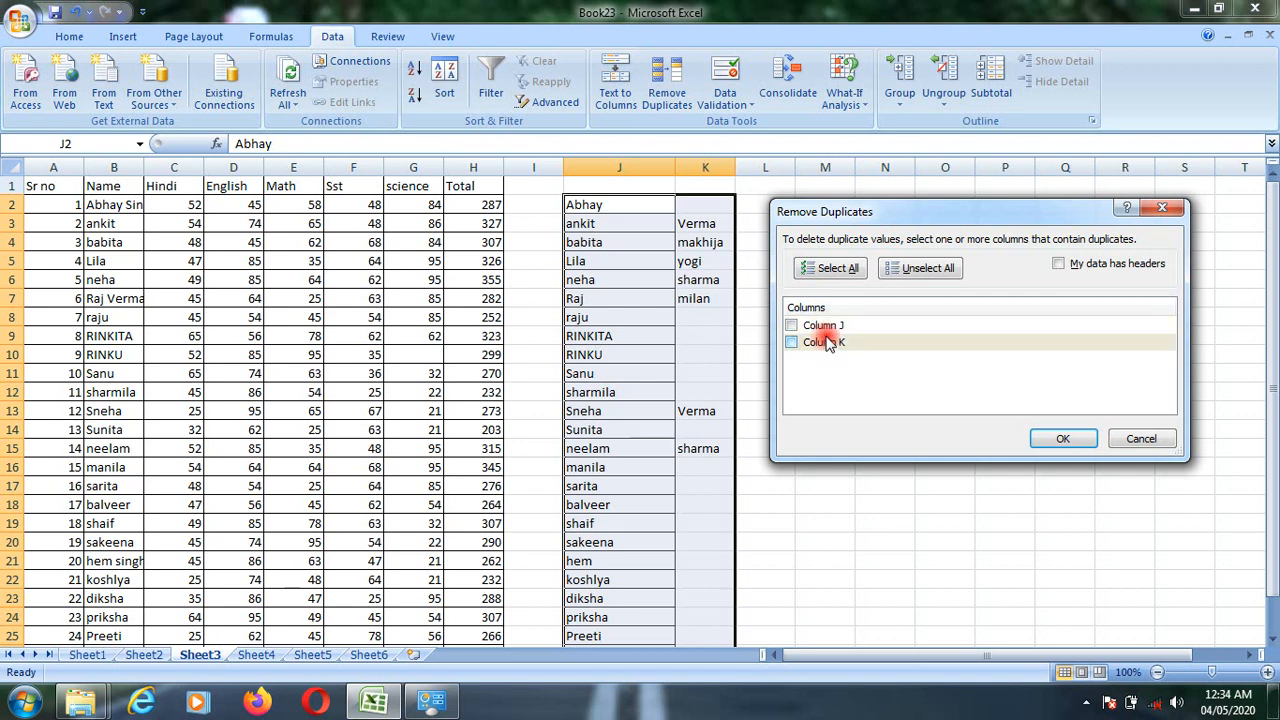
{"action": "left_click", "coordinate": [1140, 439]}
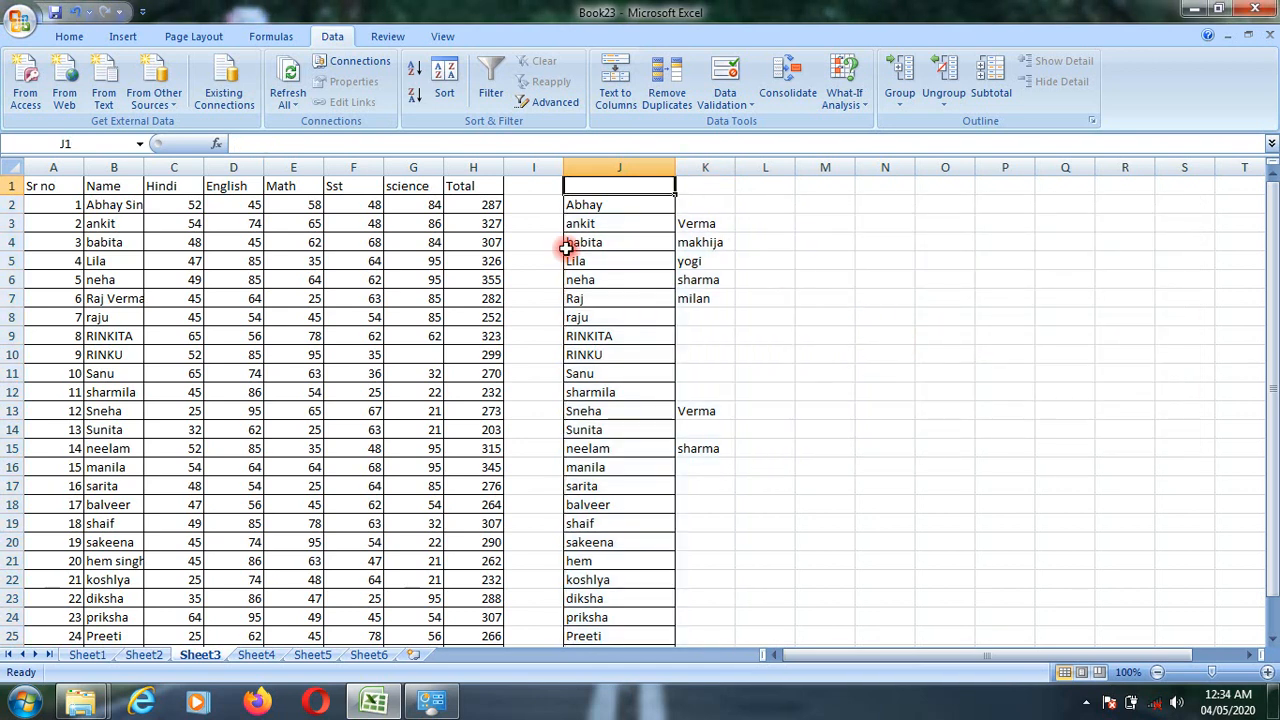
- Delete the empty column I between the marks table and the split names
{"action": "left_click", "coordinate": [523, 208]}
{"action": "left_click", "coordinate": [374, 217]}
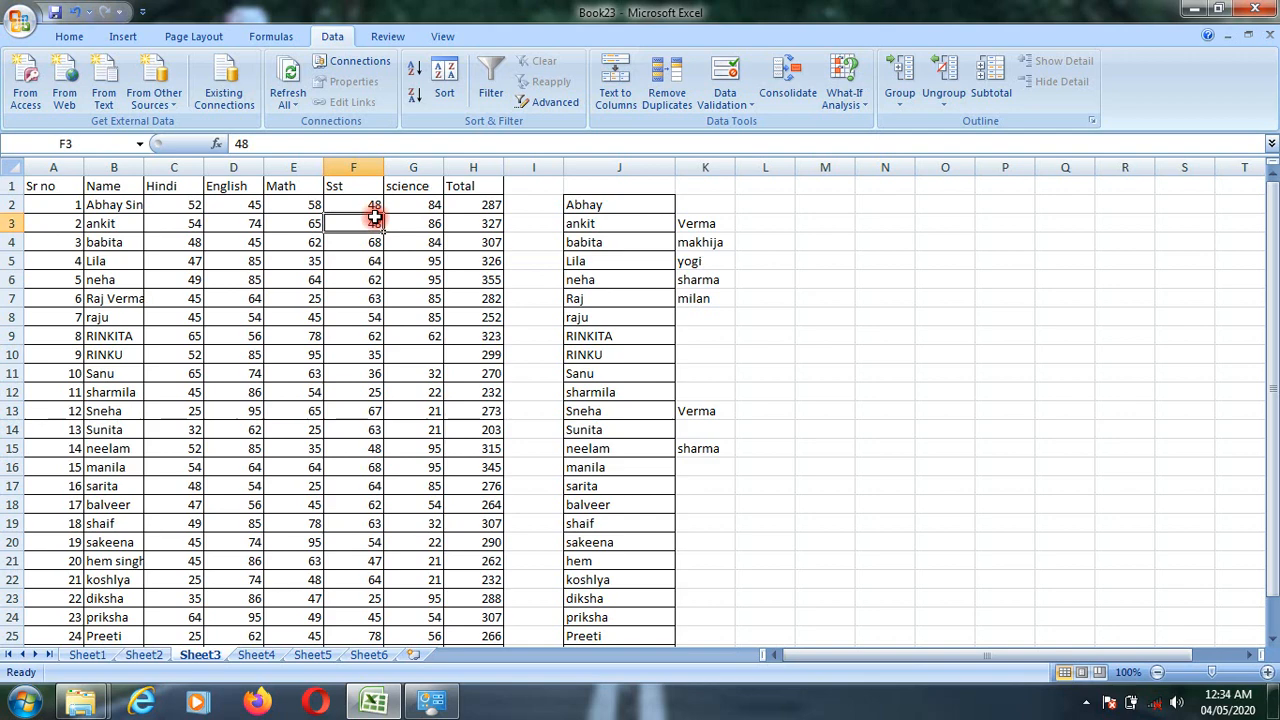
{"action": "left_click", "coordinate": [532, 167]}
{"action": "right_click", "coordinate": [532, 167]}
{"action": "left_click", "coordinate": [611, 286]}
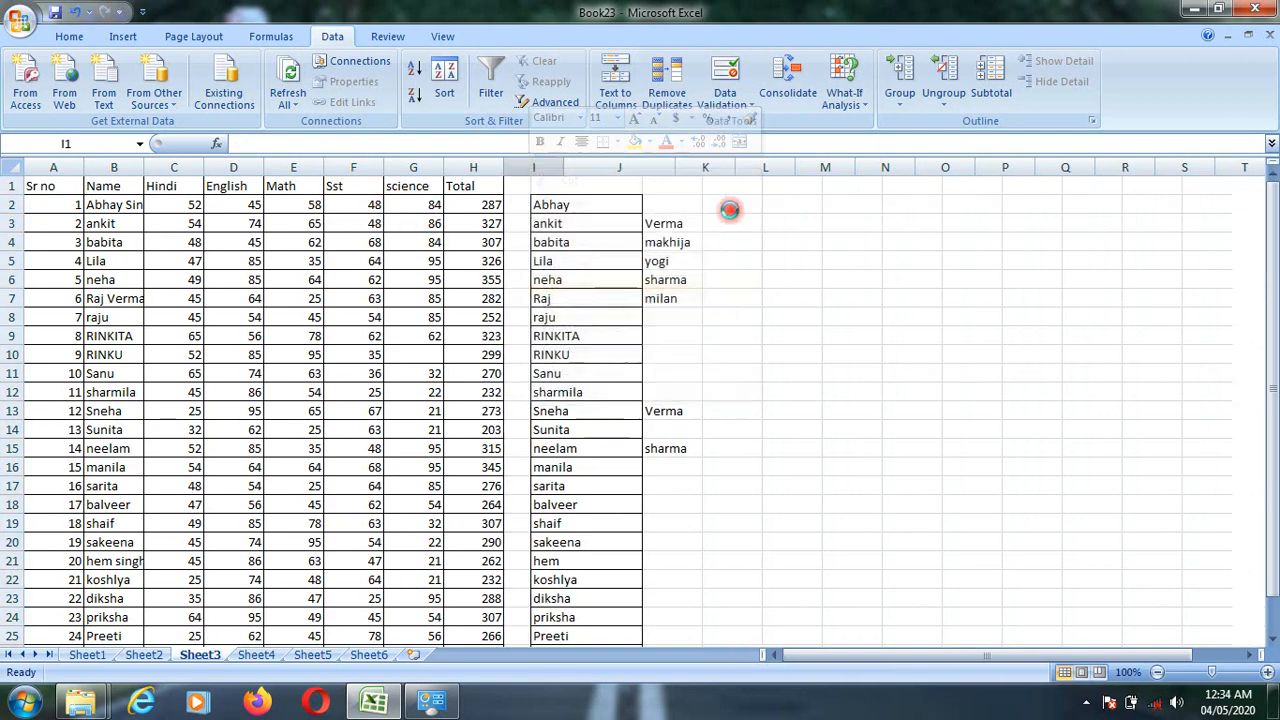
- Check the columns offered by Remove Duplicates, cancel the removal, and undo the deletion of column I
{"action": "left_click", "coordinate": [567, 186]}
{"action": "left_click", "coordinate": [667, 85]}
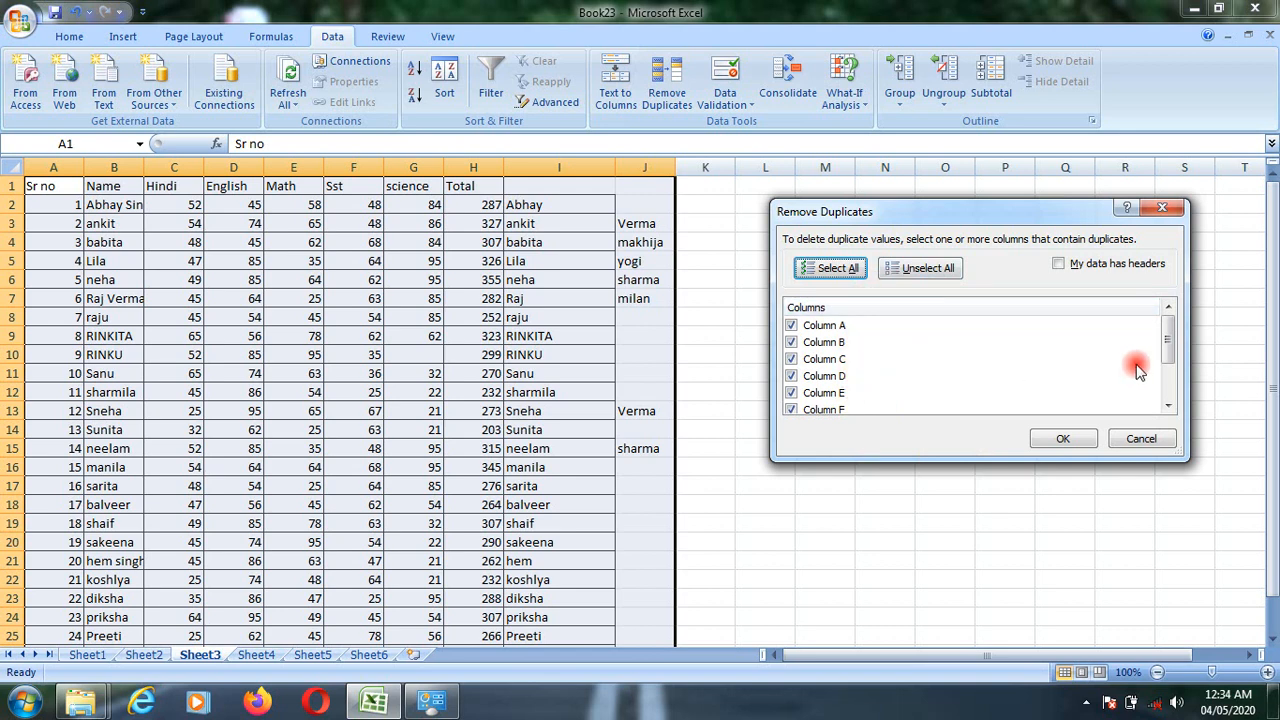
{"action": "left_click_drag", "start_coordinate": [1174, 340], "coordinate": [1177, 311]}
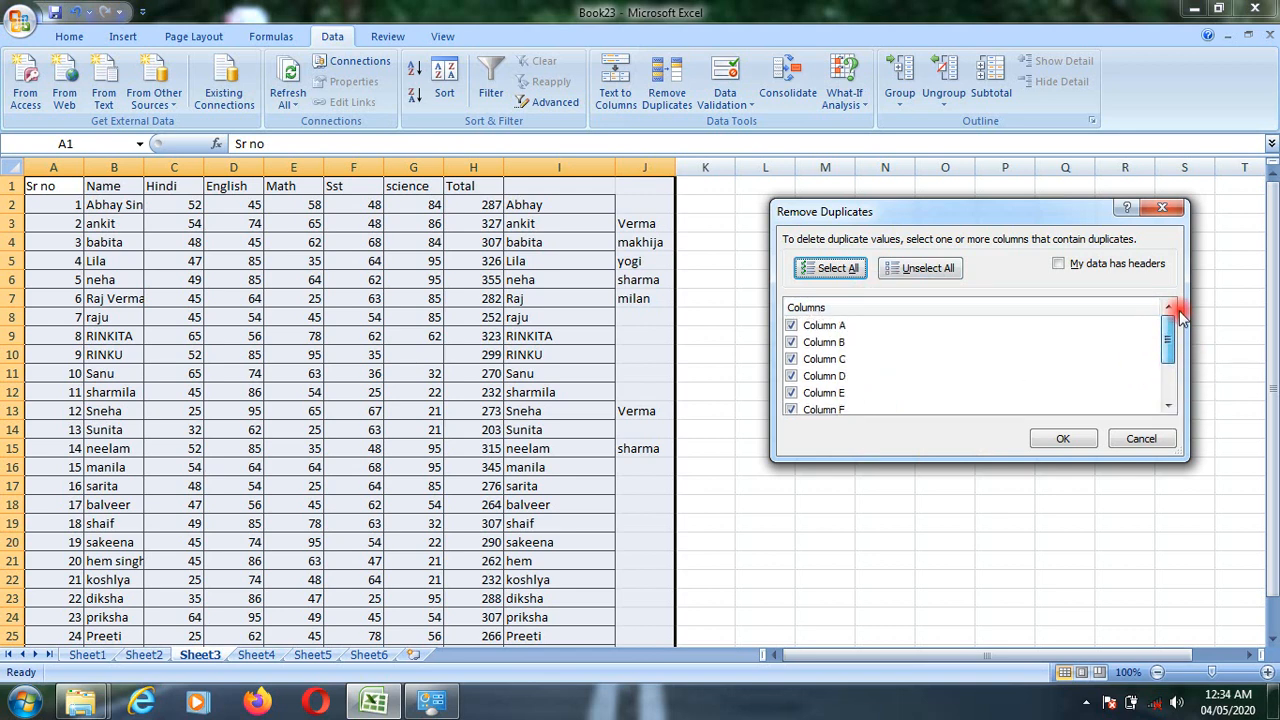
{"action": "left_click", "coordinate": [1156, 440]}
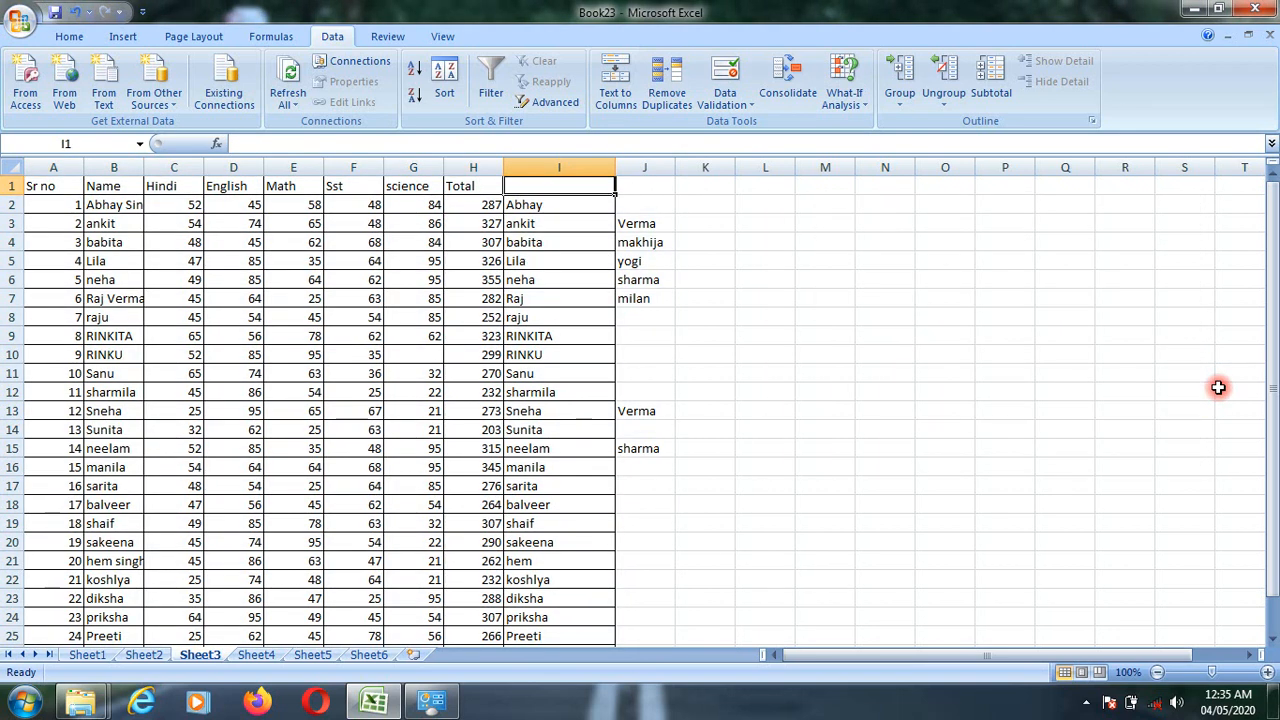
{"action": "key", "text": "ctrl+z"}
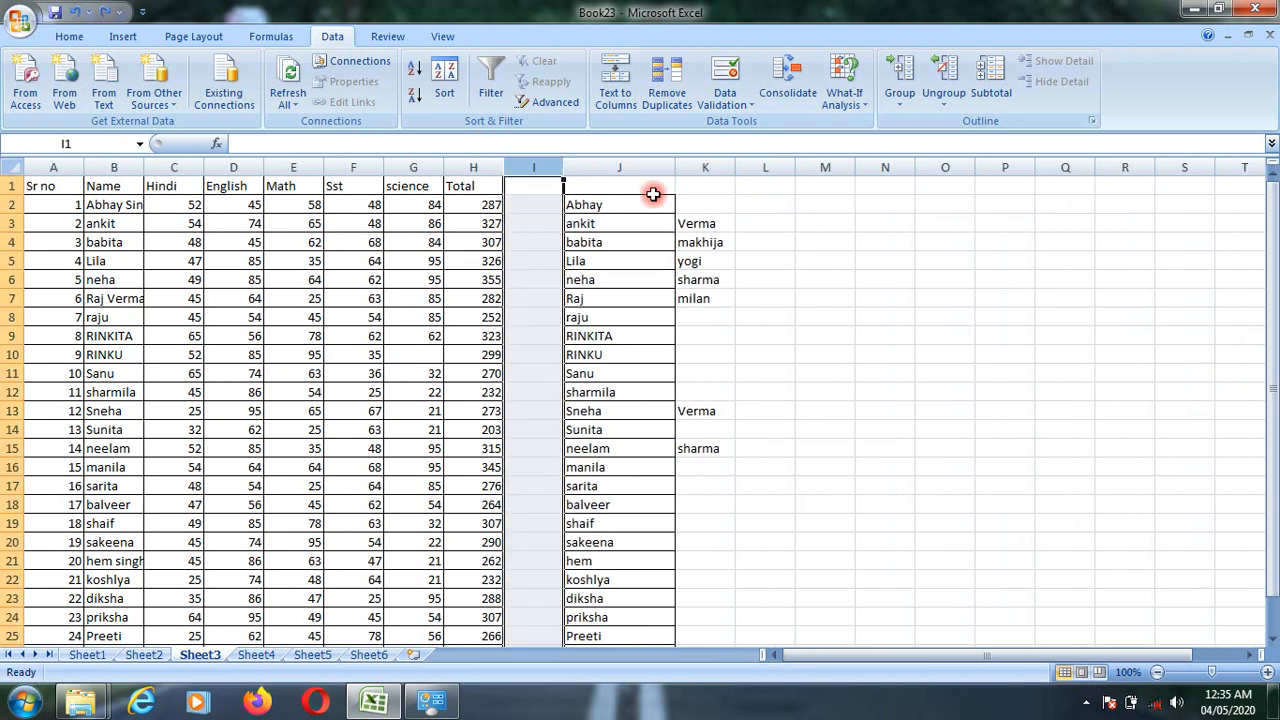
{"action": "left_click", "coordinate": [652, 190]}
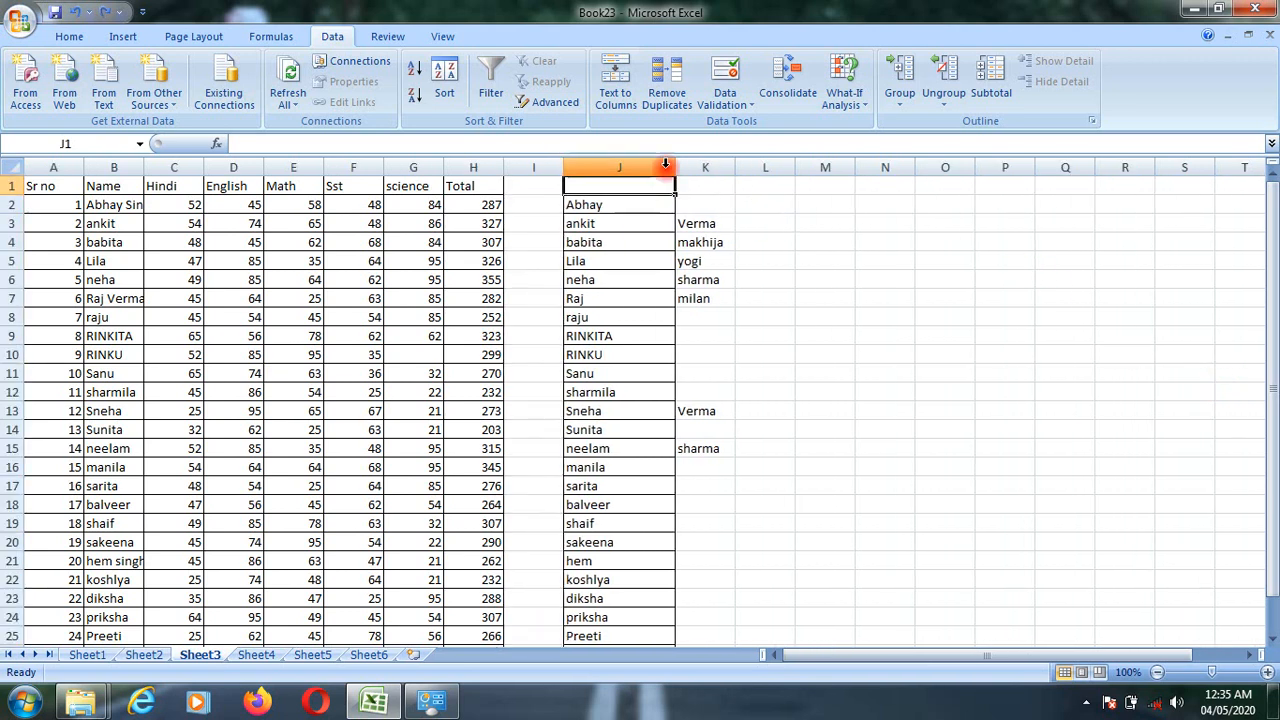
- Remove duplicates from the split names in columns J and K, comparing only Column K, and dismiss the result message
{"action": "left_click", "coordinate": [672, 98]}
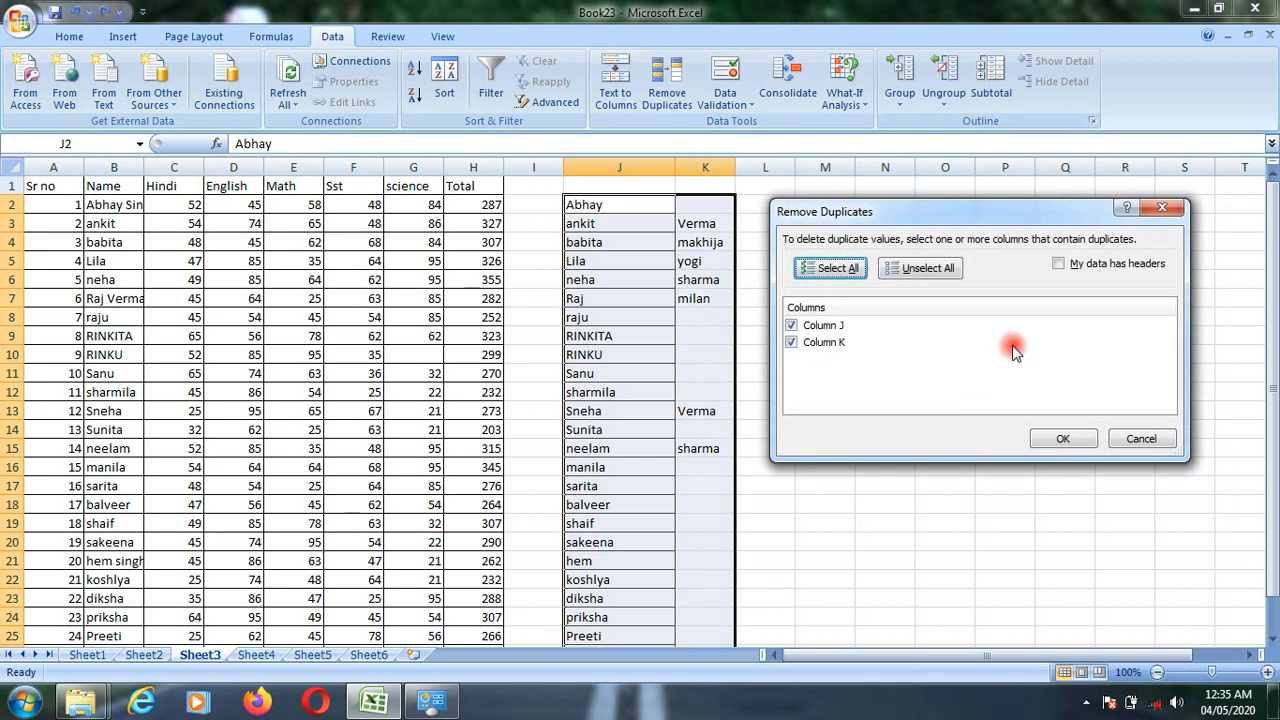
{"action": "left_click", "coordinate": [826, 330]}
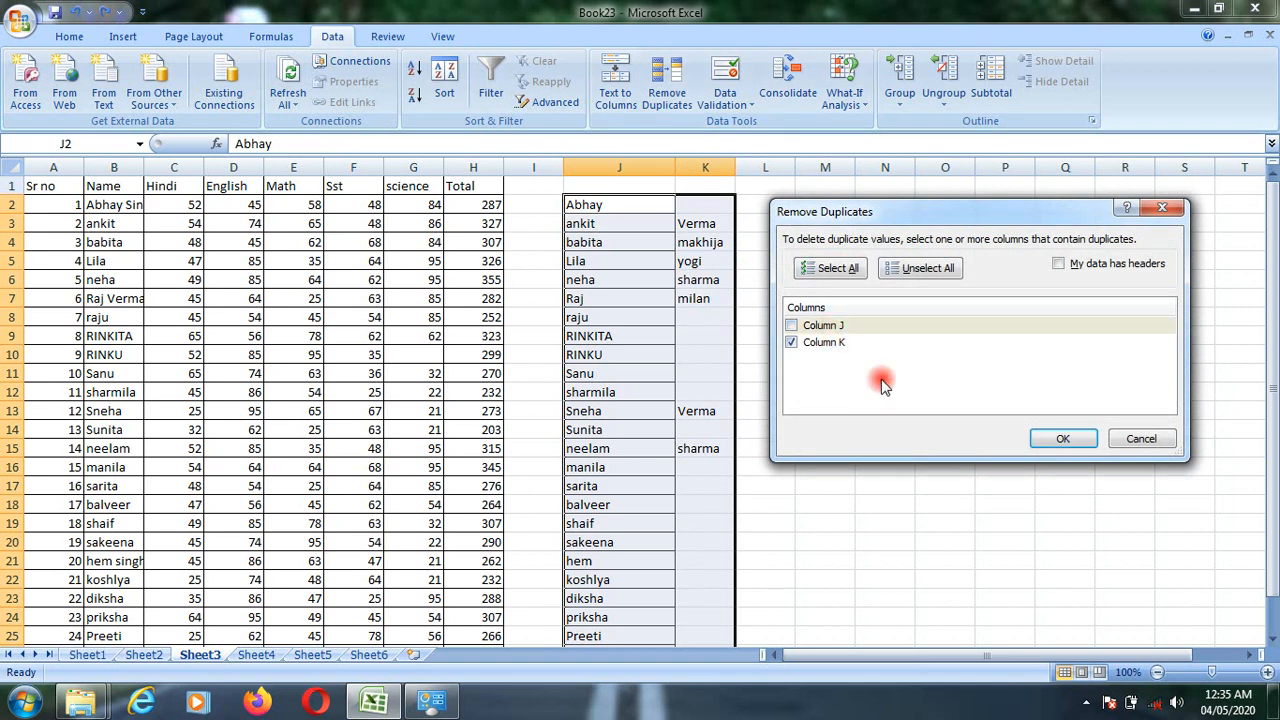
{"action": "left_click", "coordinate": [1064, 440]}
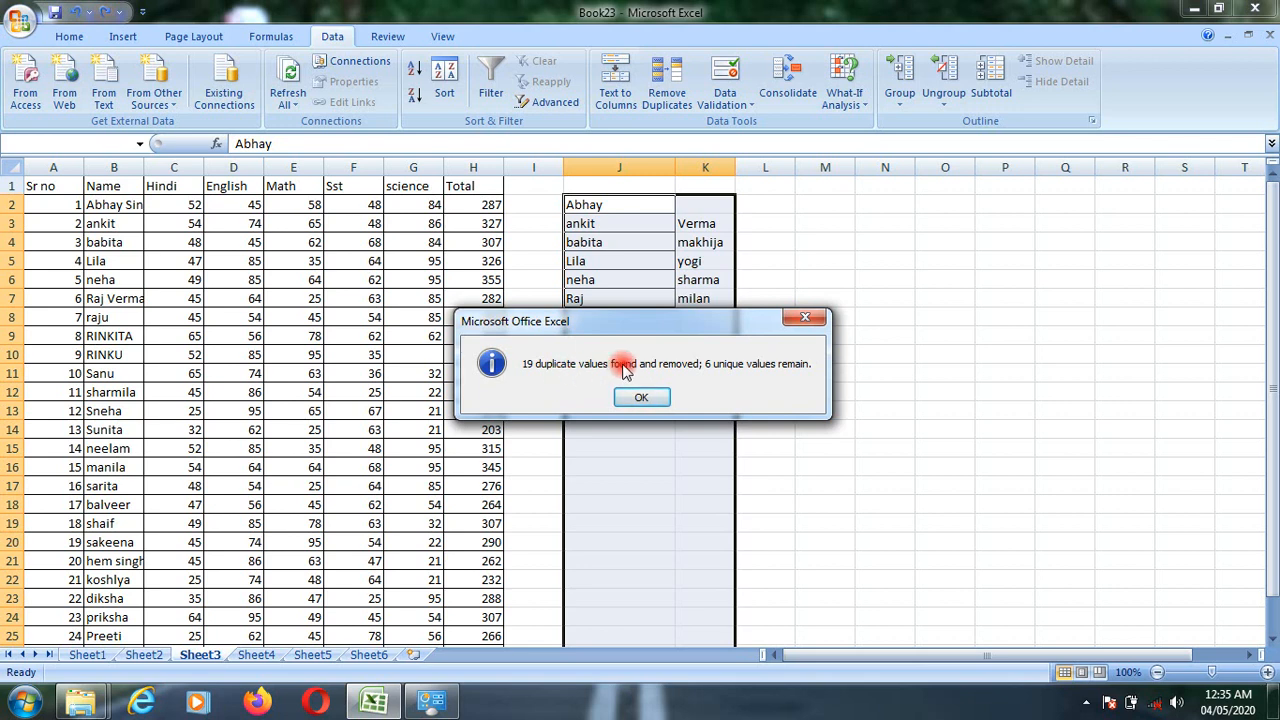
{"action": "left_click_drag", "start_coordinate": [686, 322], "coordinate": [1129, 254]}
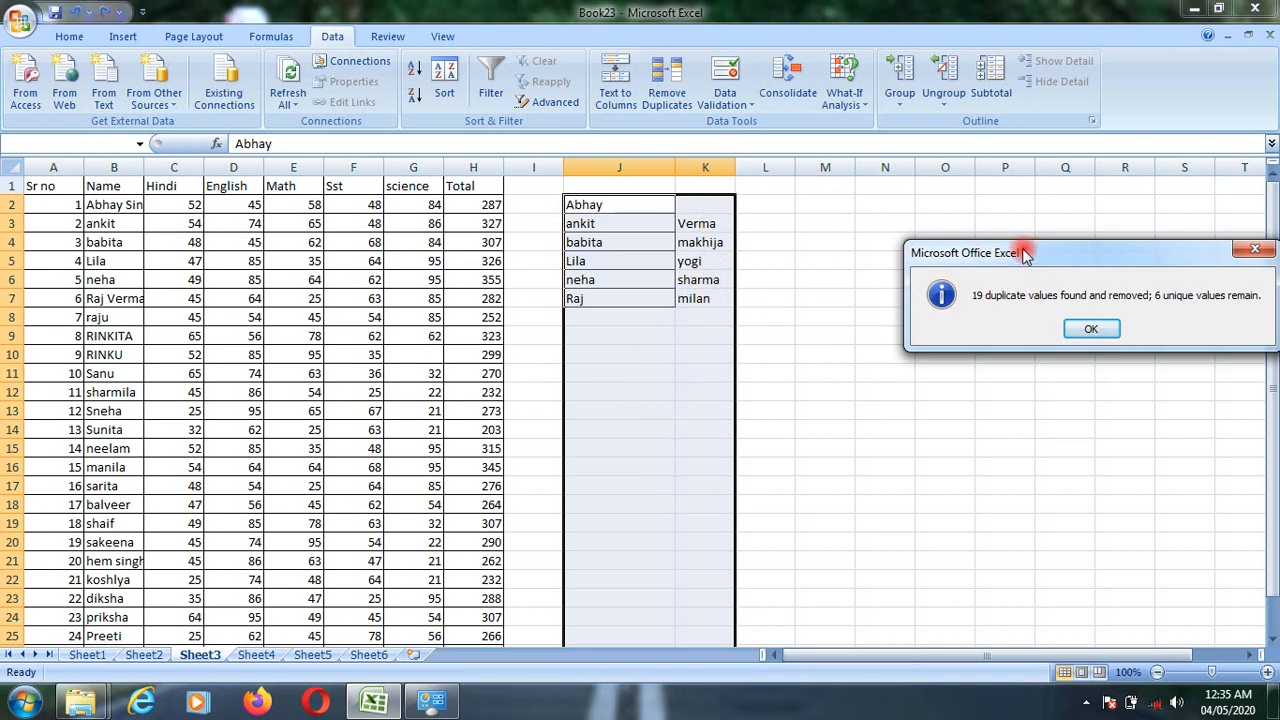
{"action": "left_click_drag", "start_coordinate": [1033, 253], "coordinate": [853, 253]}
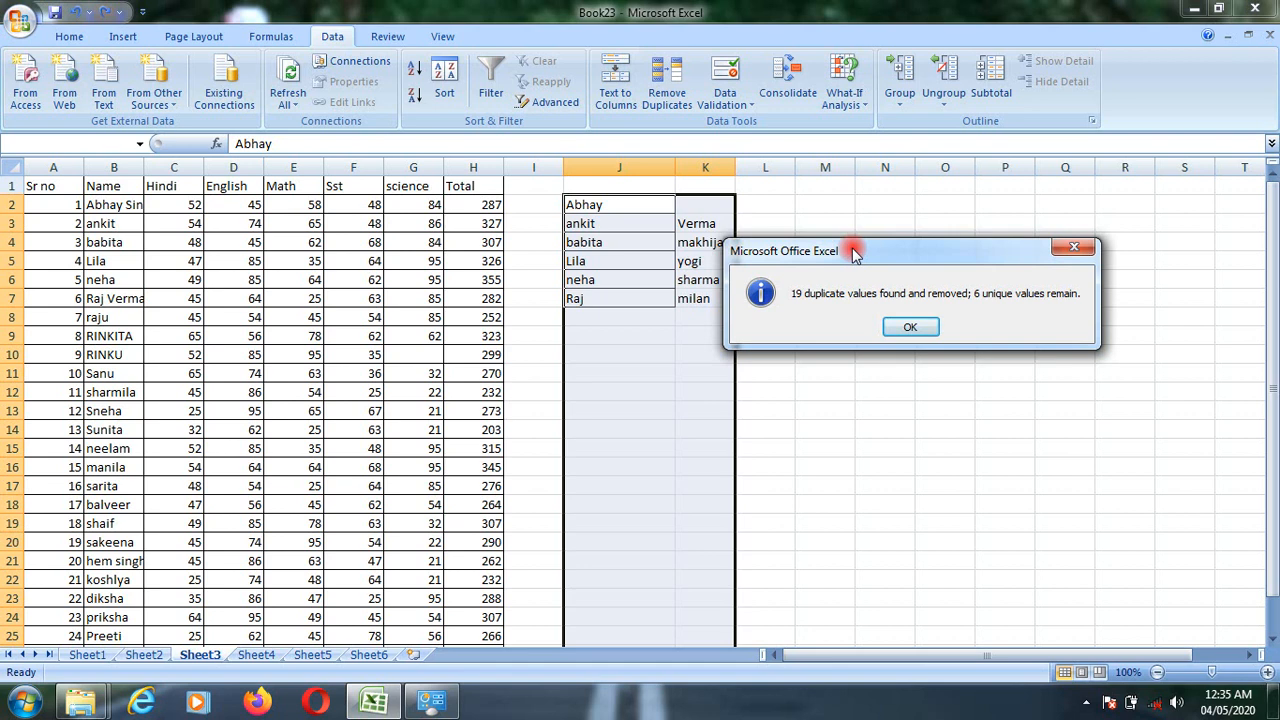
{"action": "left_click", "coordinate": [926, 327]}
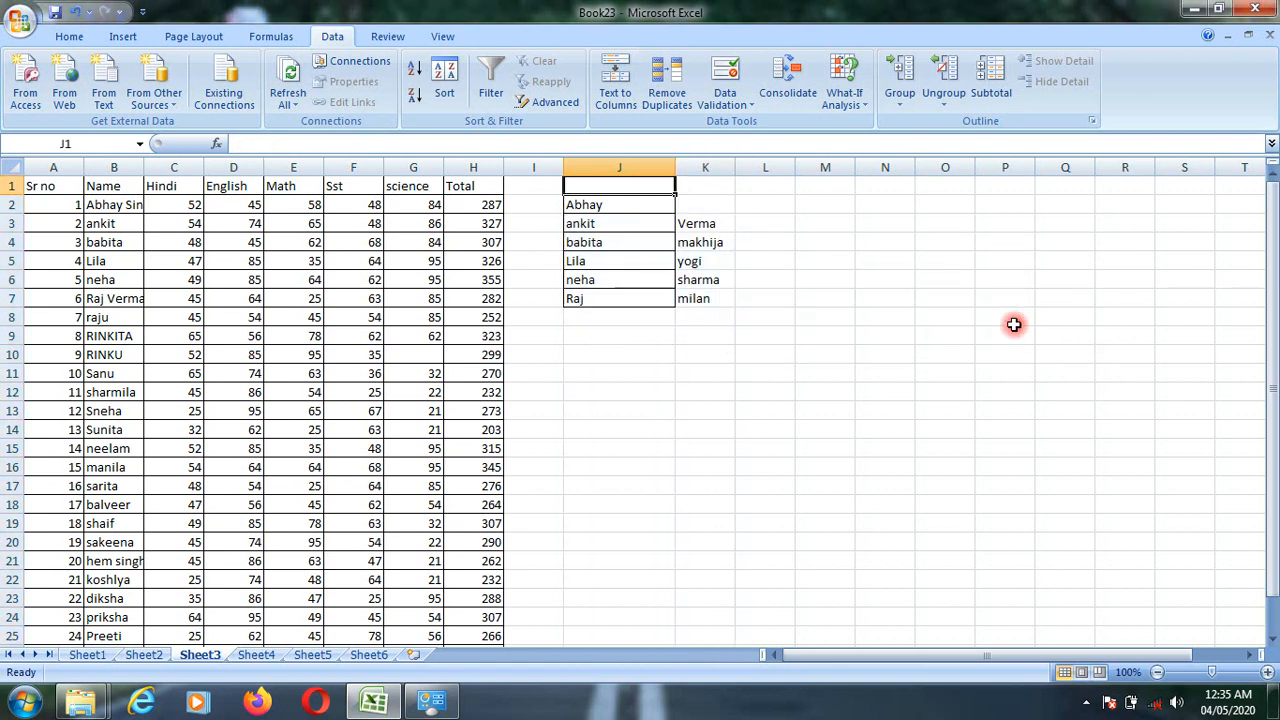